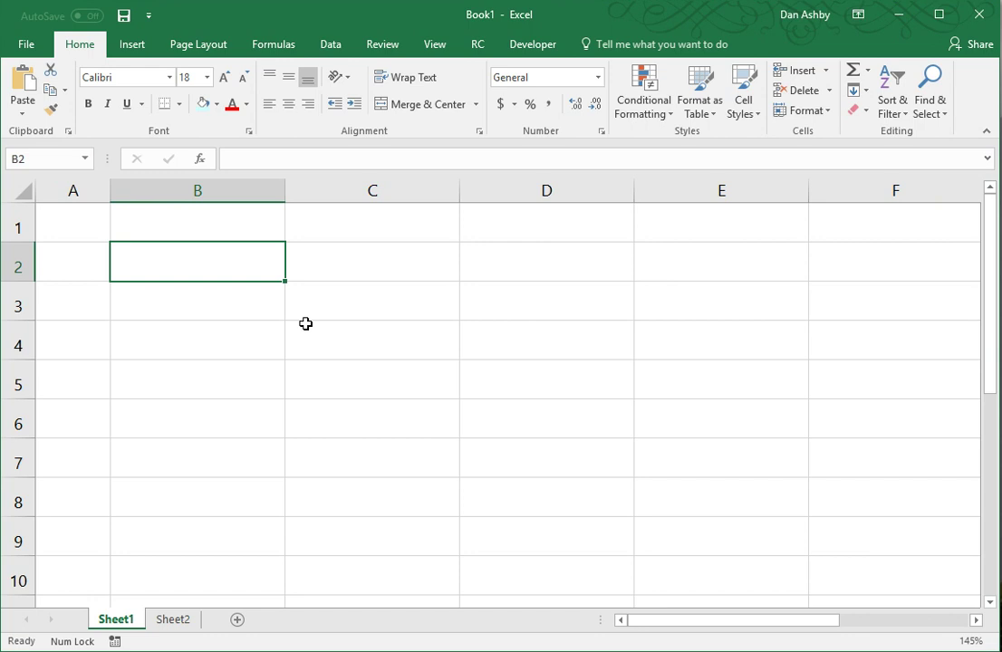
Enter 15'-3 37/64" as text in B2, then test =B2*12 in C2 (#VALUE!) and clear it
type("15'")
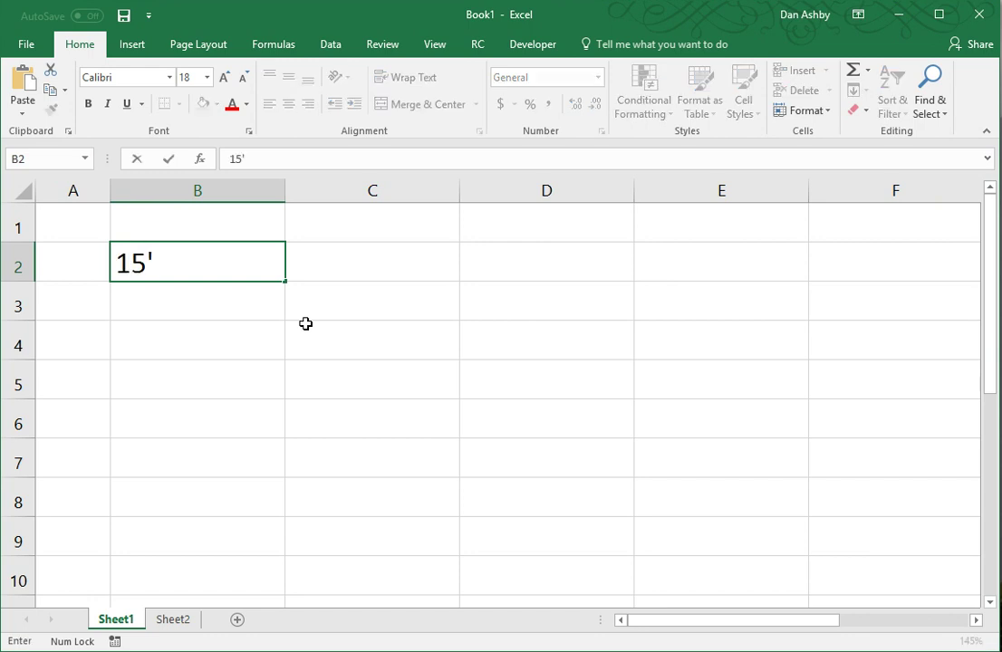
type("-3 37/")
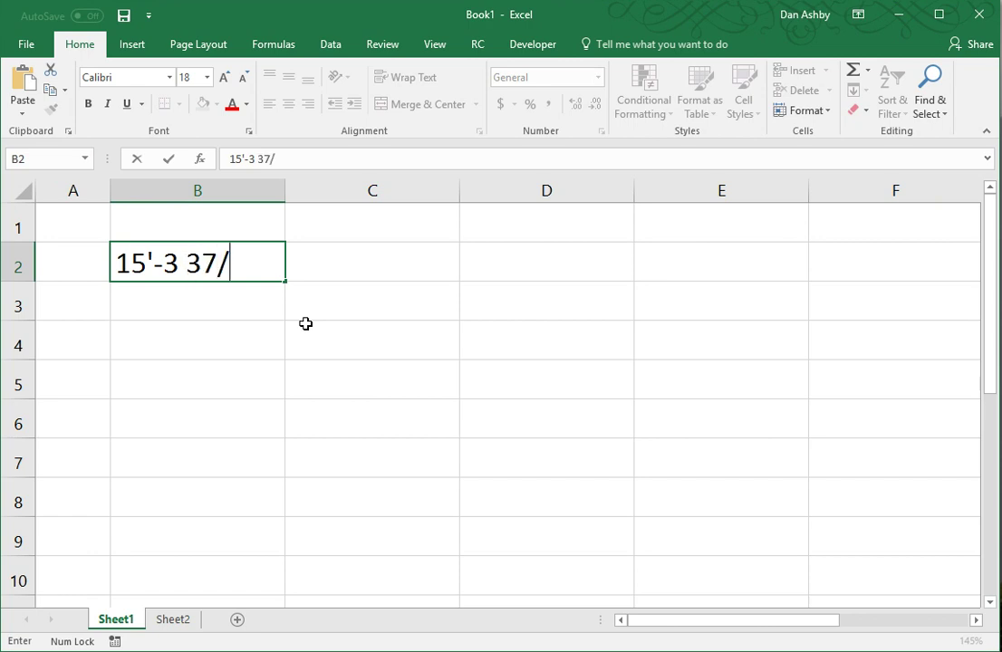
type("64\"")
key("Return")
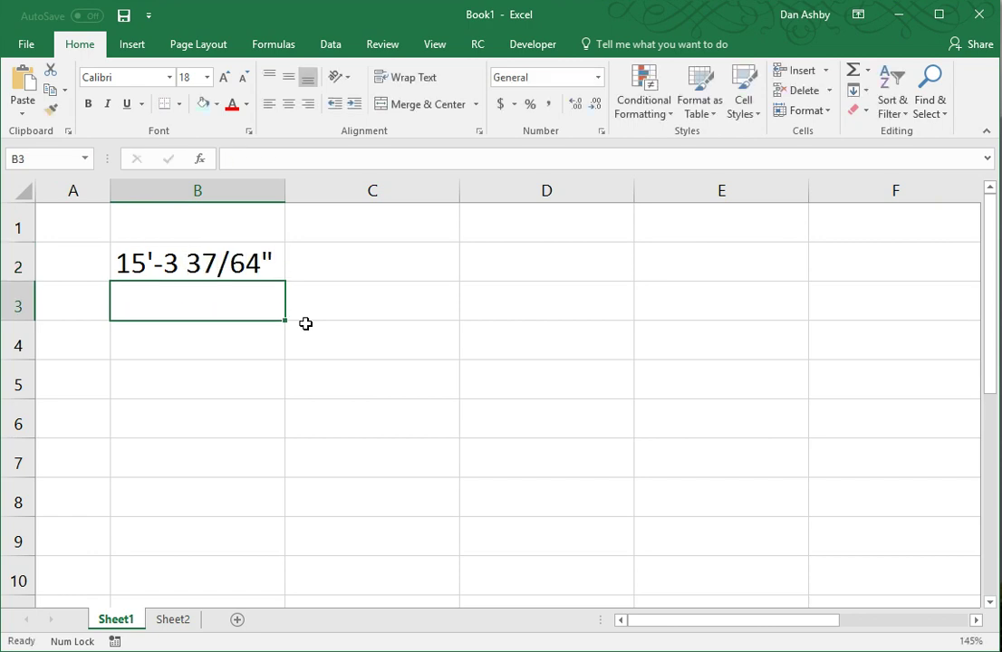
key("Up")
key("Right")
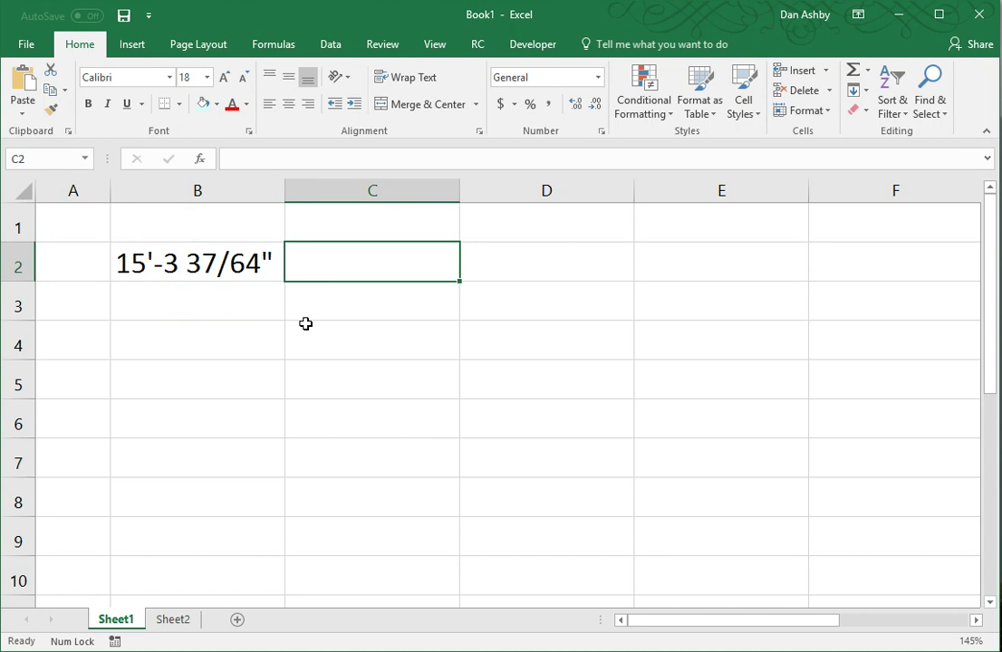
type("=")
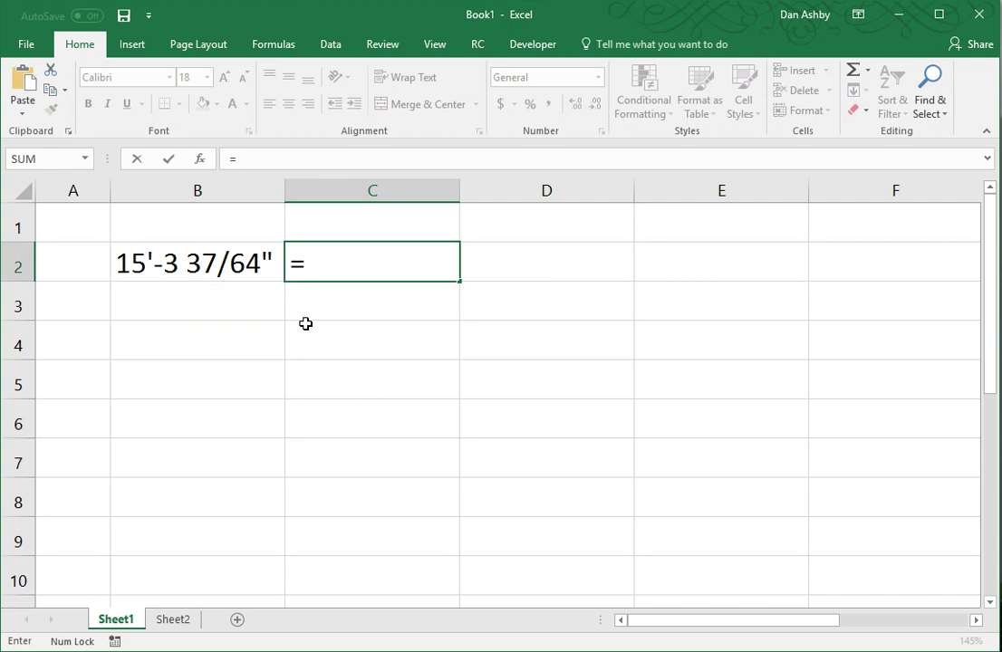
key("Left")
type("*12")
key("Return")
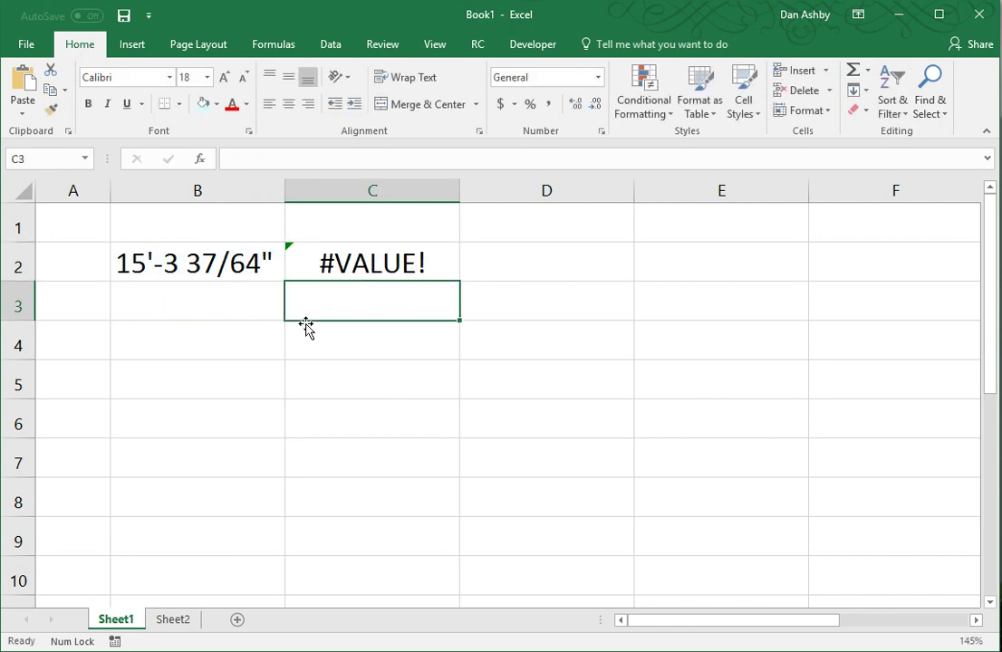
key("Up")
key("Delete")
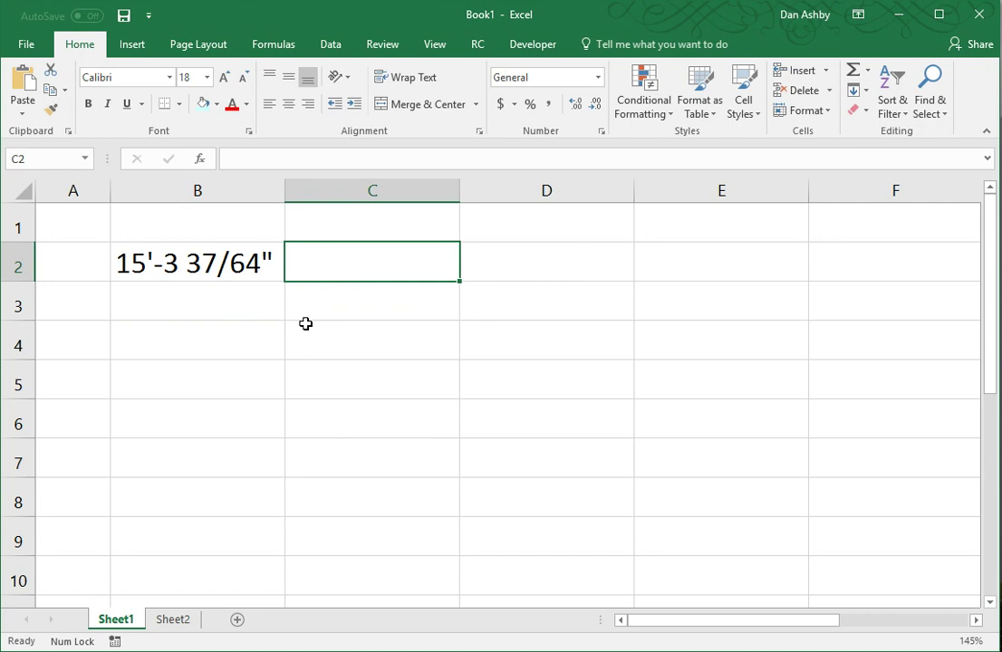
Enter =StringToFt(B2) in C2 to get 15.2981771 decimal feet
type("=")
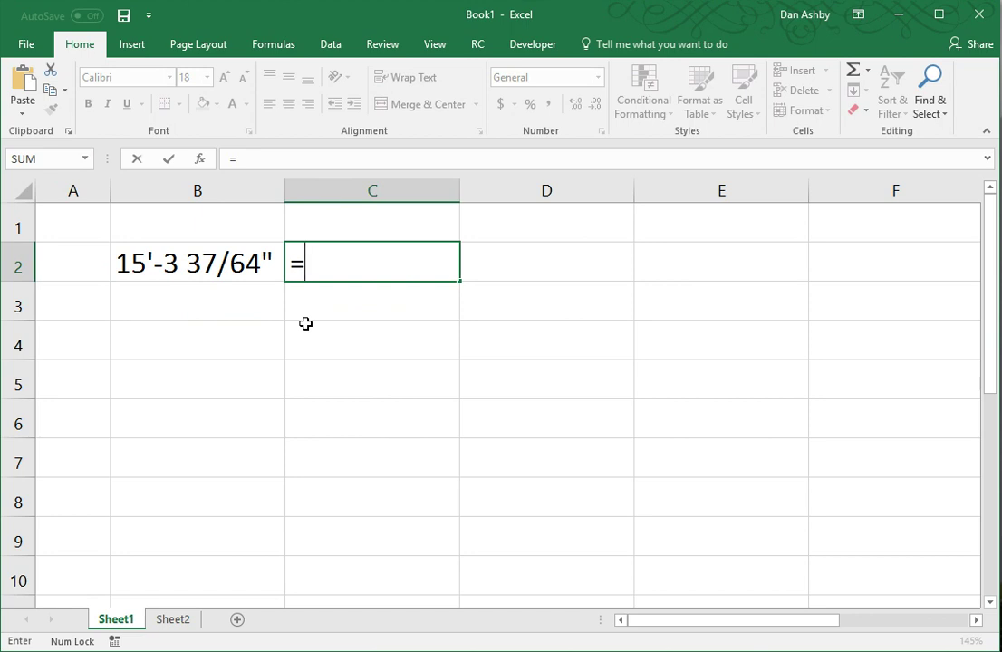
type("Stri")
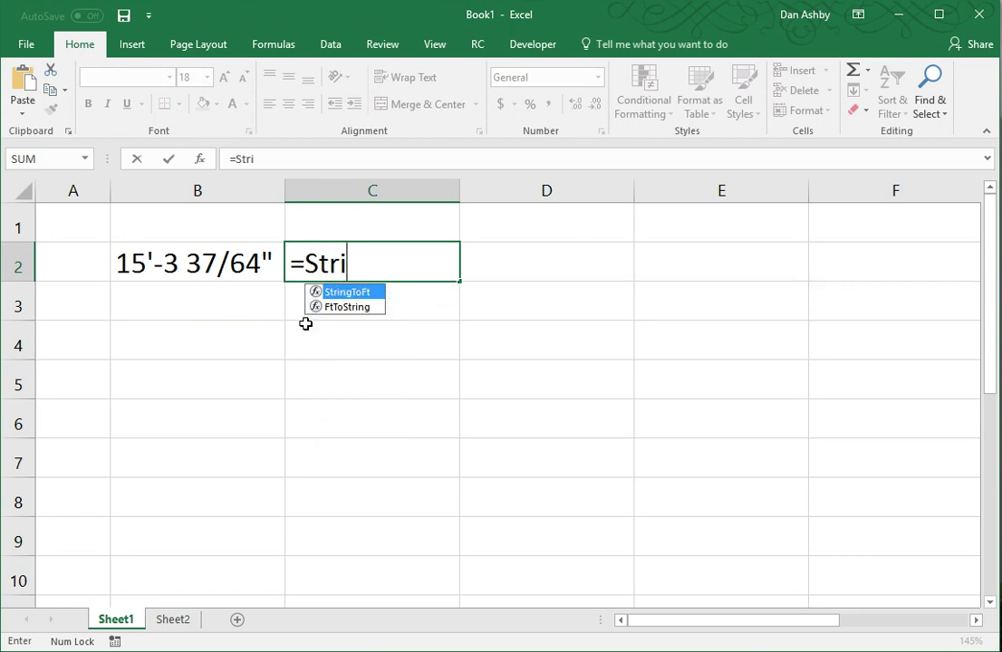
type("ngToFt(")
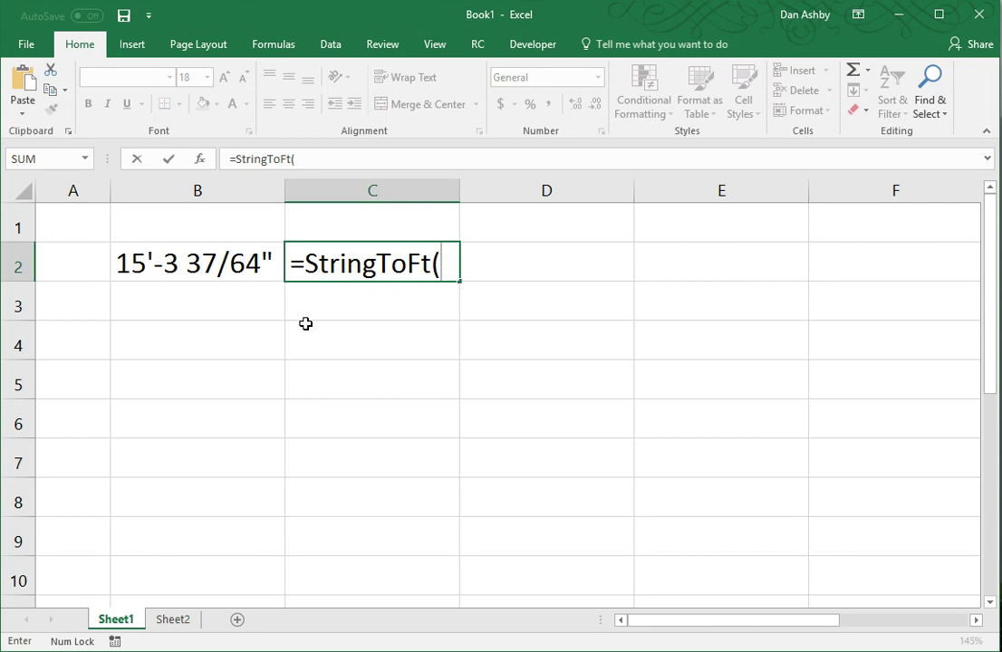
key("Left")
type(")")
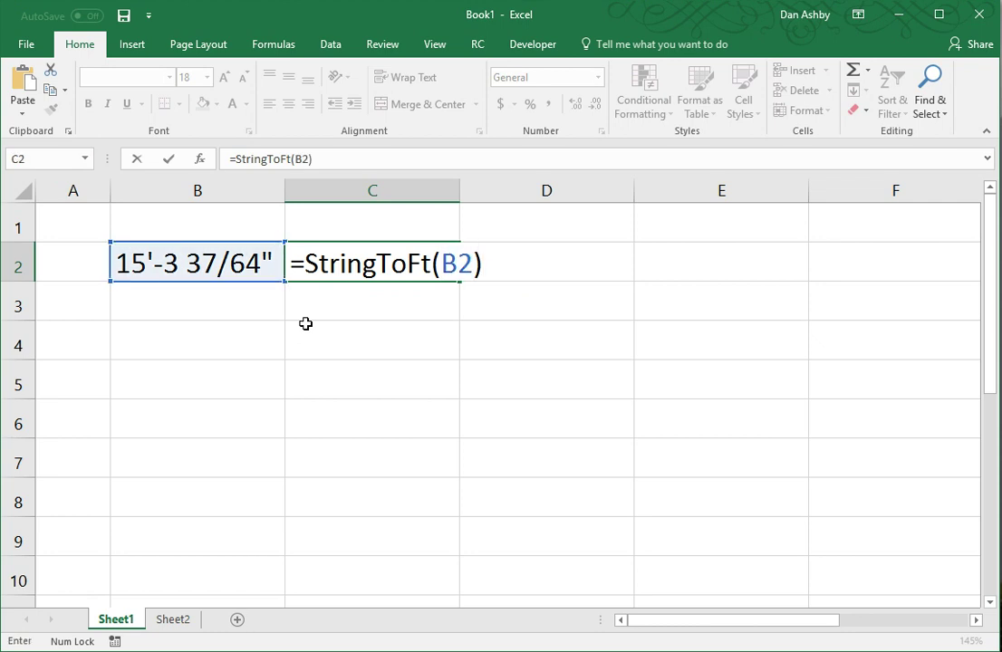
key("Return")
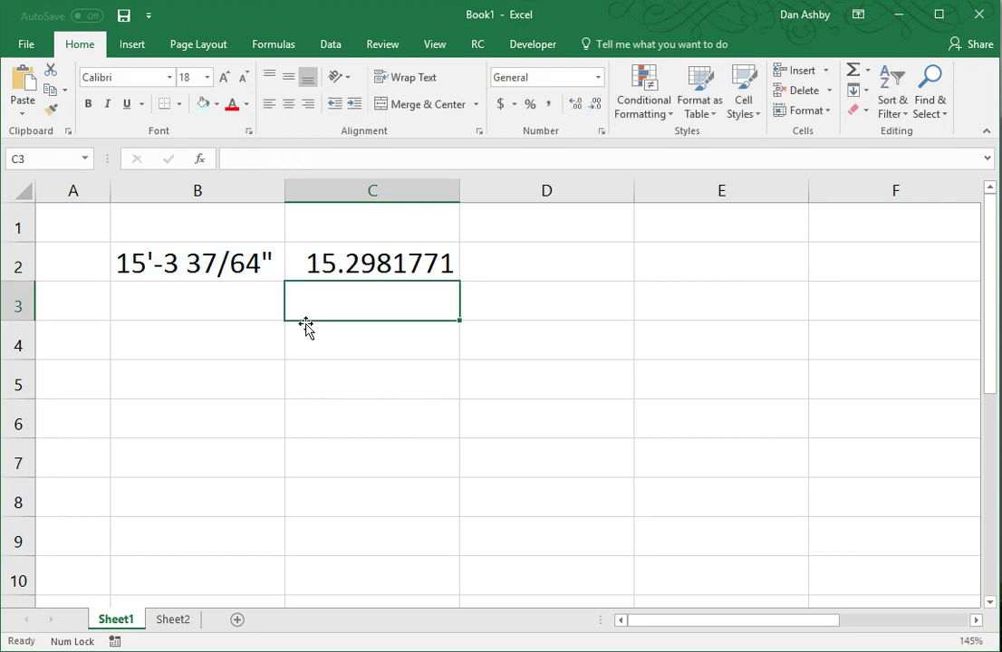
left_click(511, 262)
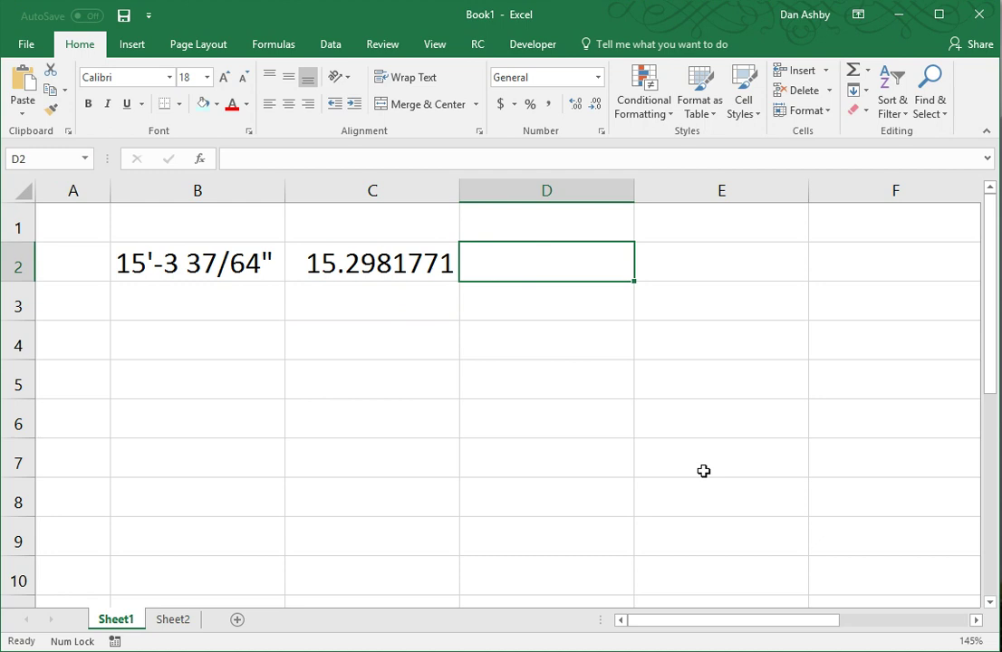
Enter =FtToString(C2) in D2, converting the decimal feet back to 15'-3 9/16"
type("=")
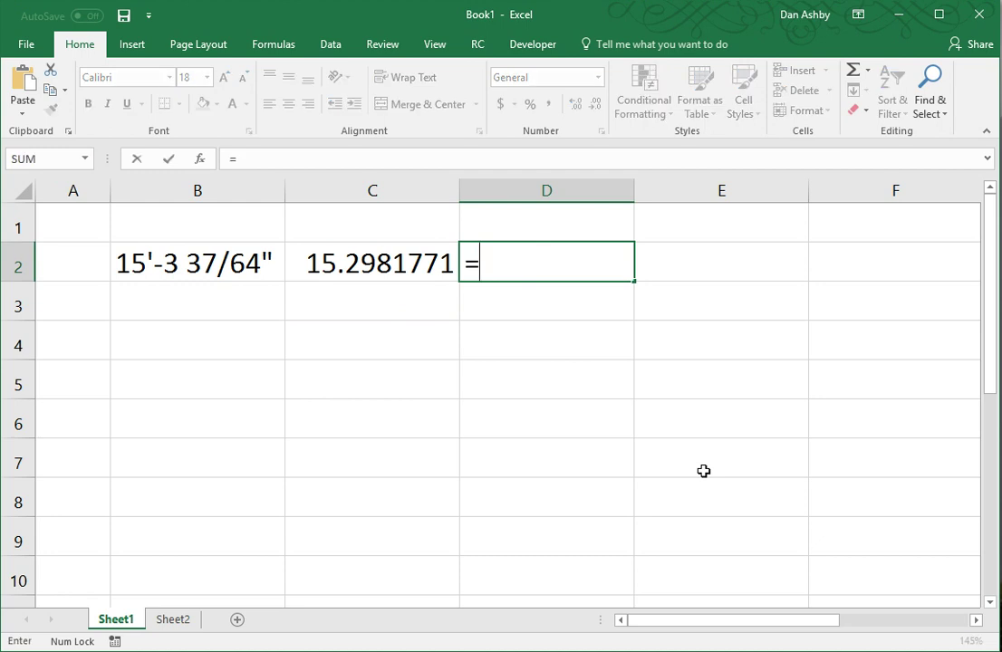
type("F")
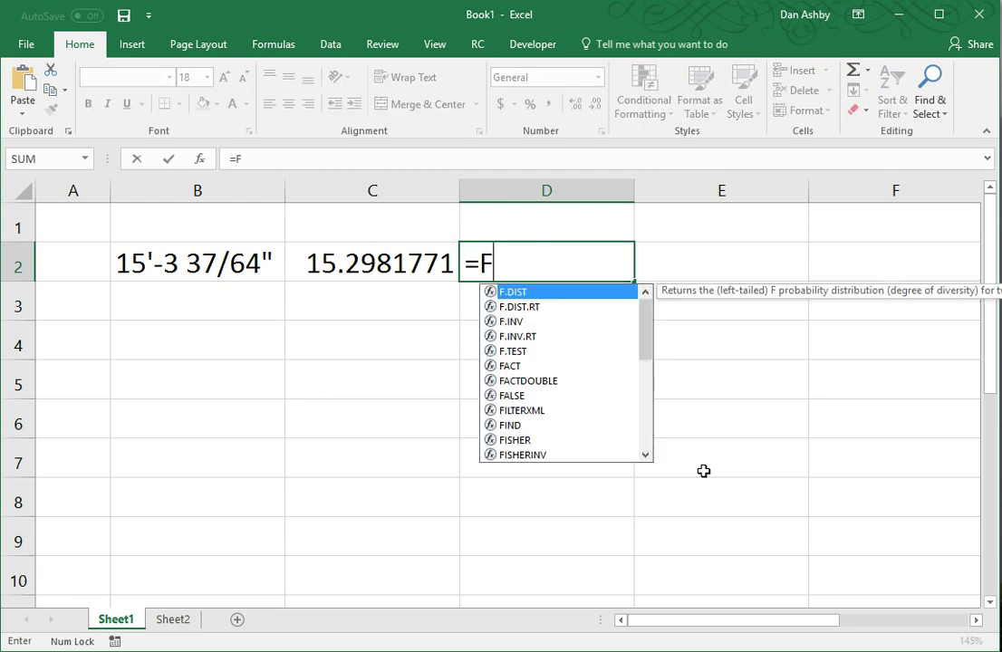
type("tToString(")
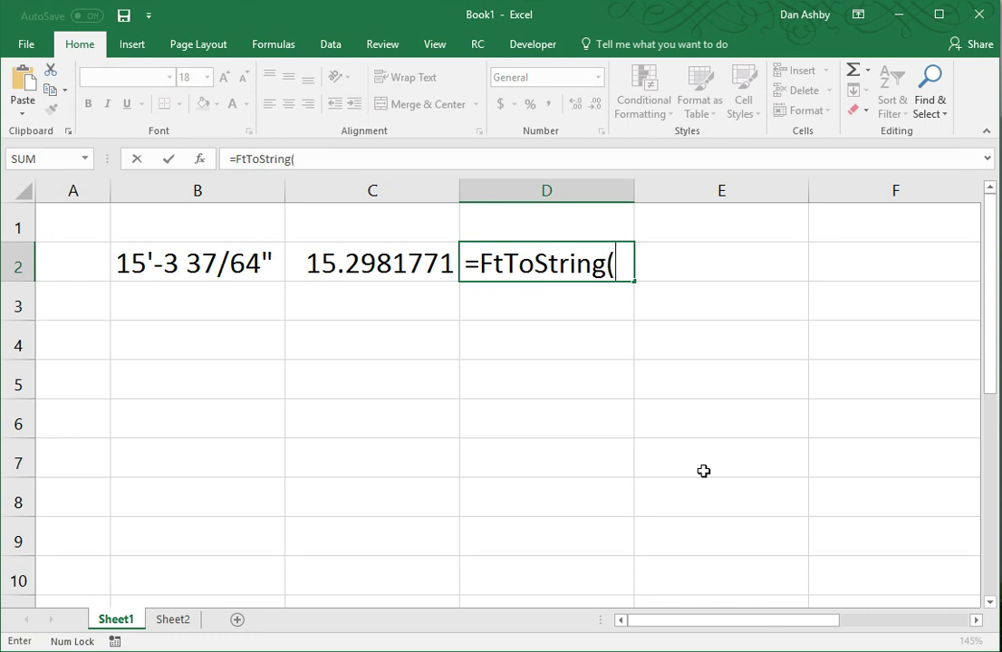
key("Left")
type(")")
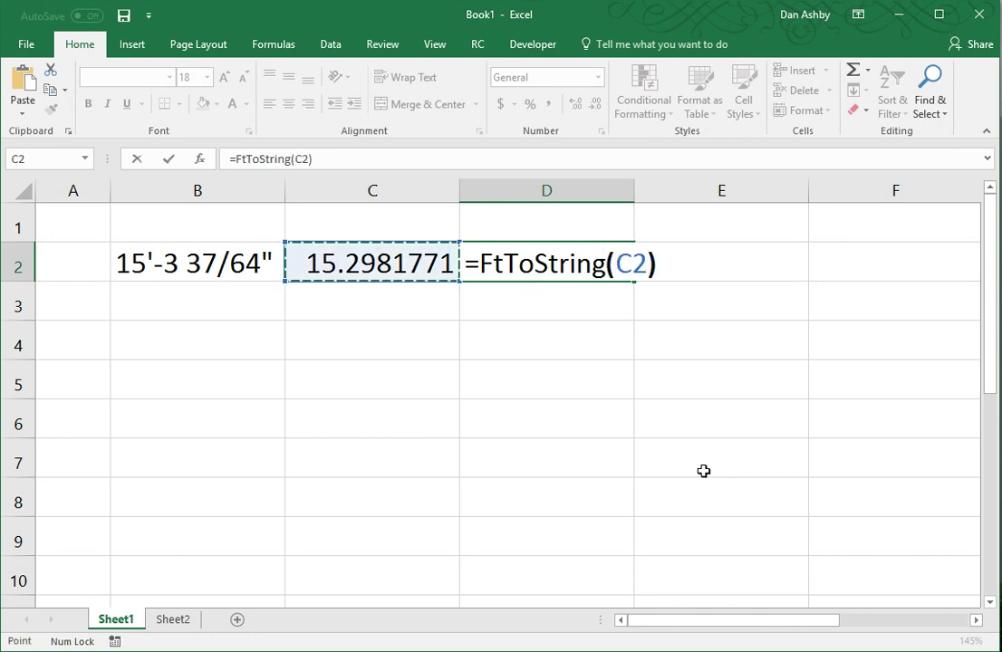
key("Return")
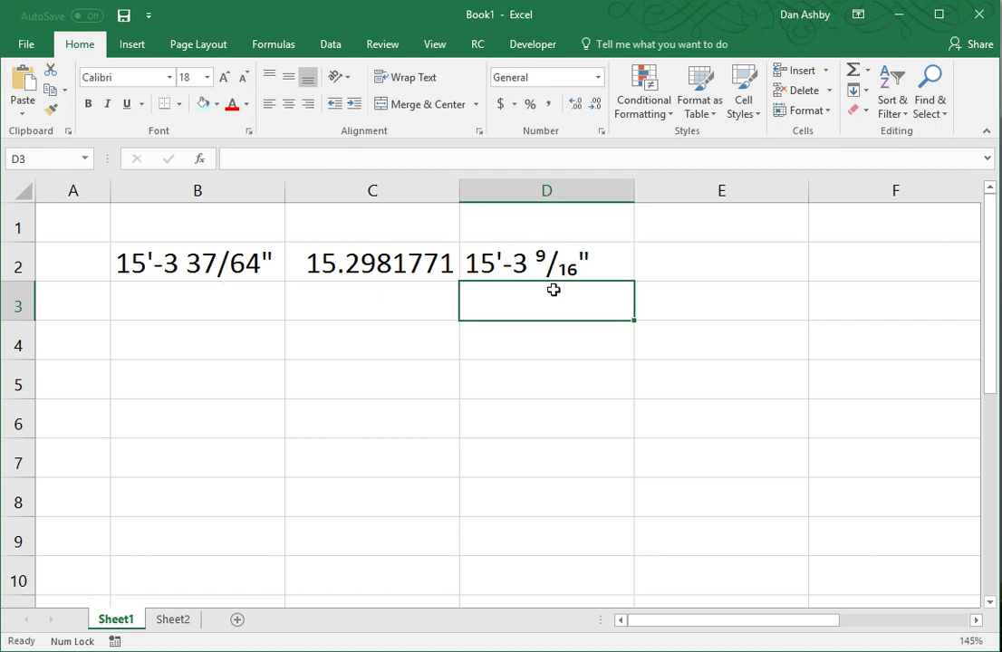
Edit D2's formula to =FtToString(C2,64) so it shows 15'-3 37/64"
left_click(547, 263)
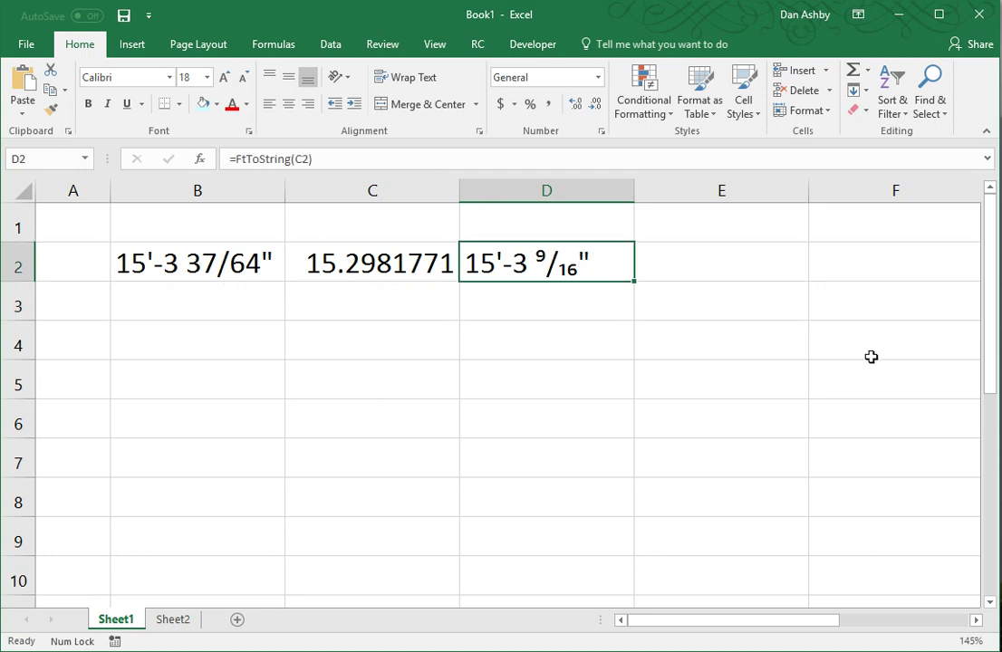
key("F2")
key("BackSpace")
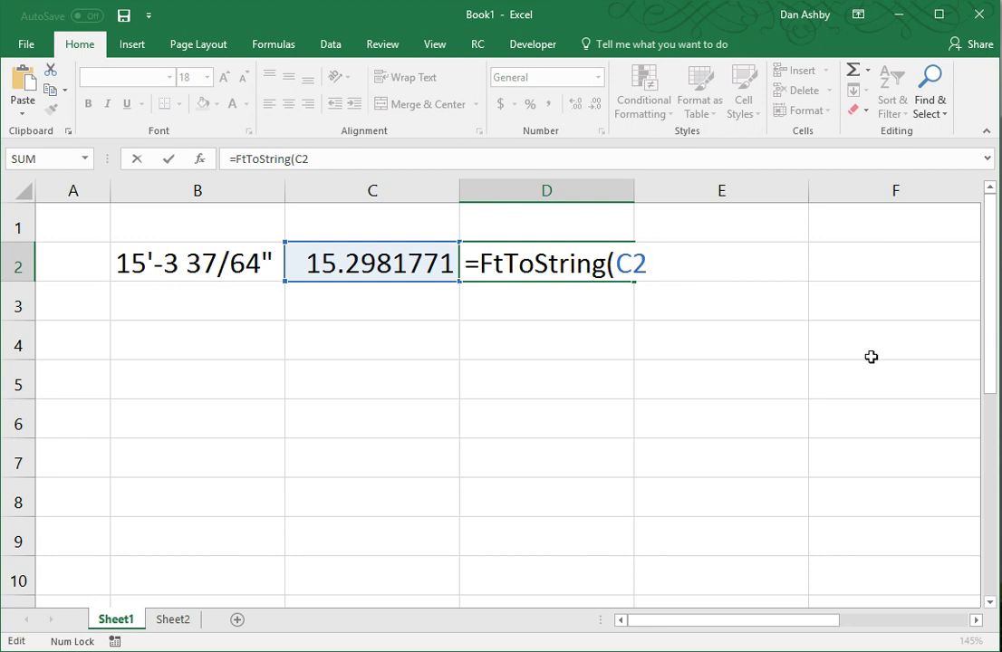
type(")")
key("BackSpace")
type(",")
type("64")
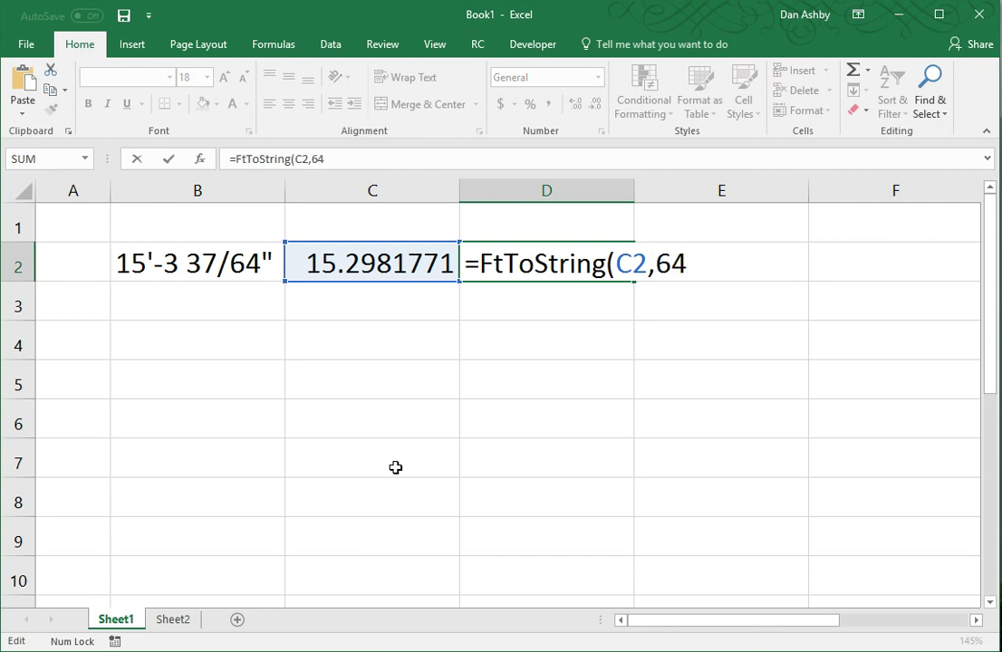
type(")")
key("ctrl+Return")
key("Return")
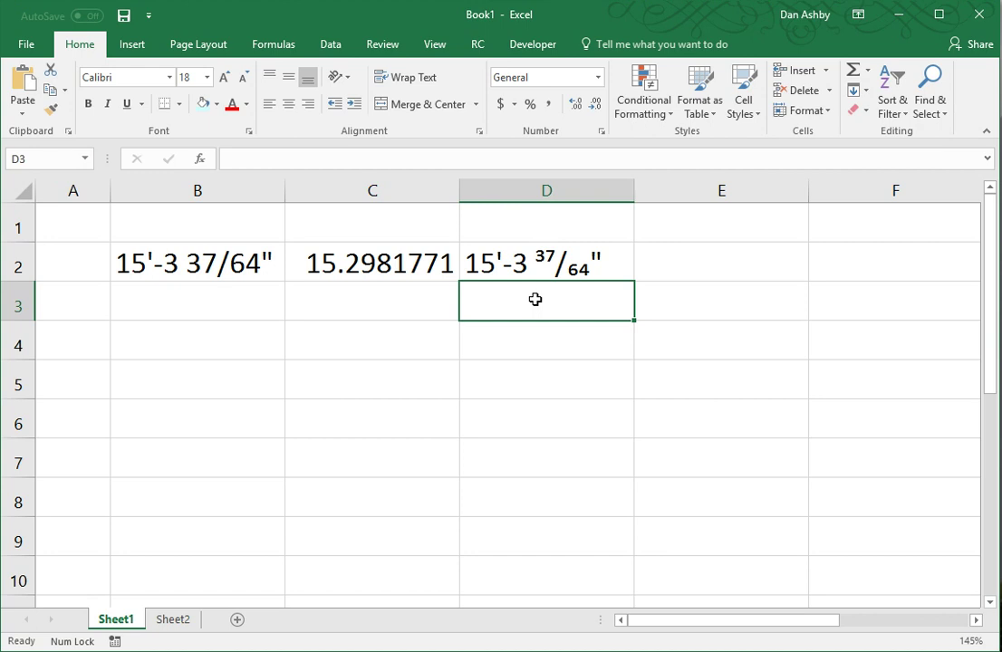
Change D2's precision argument from 64 to 2, giving 15'-3 1/2"
left_click(581, 273)
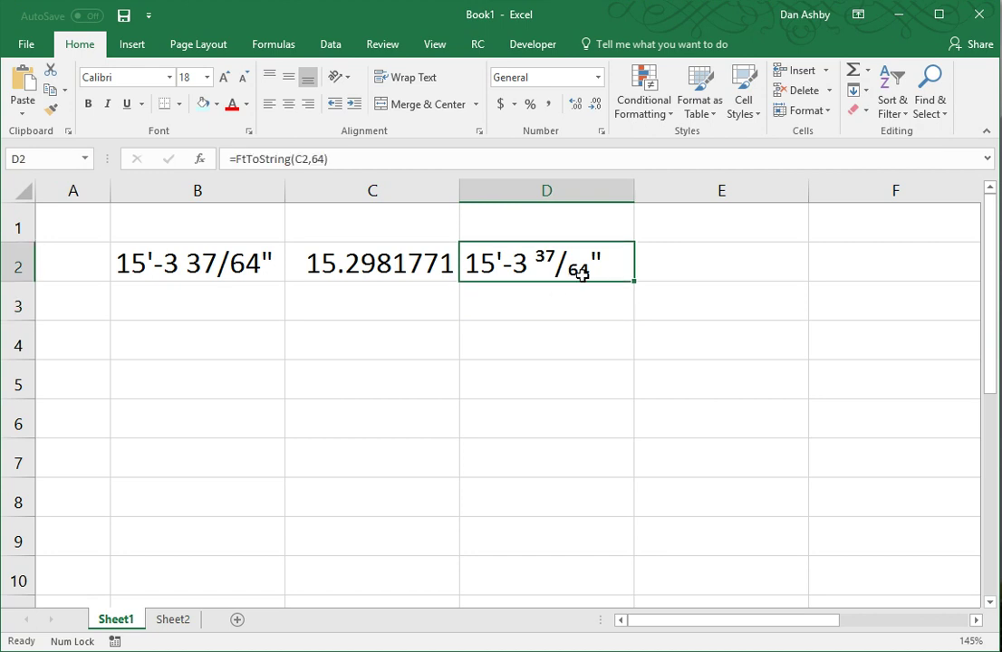
double_click(581, 273)
key("Right")
key("Right")
key("Right")
key("Right")
key("shift+Right")
key("shift+Right")
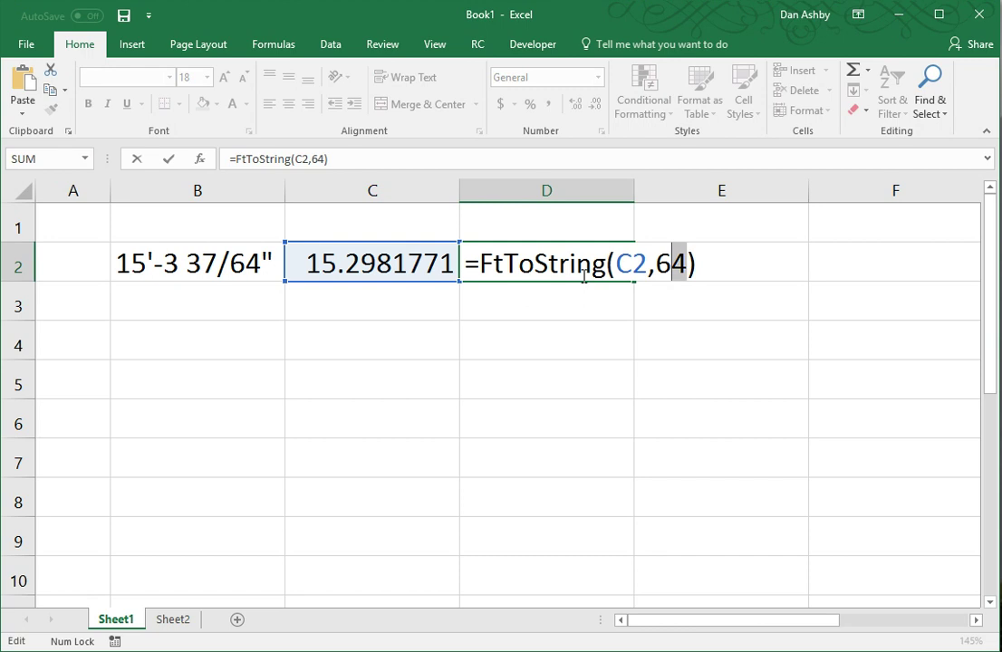
type("2")
key("Return")
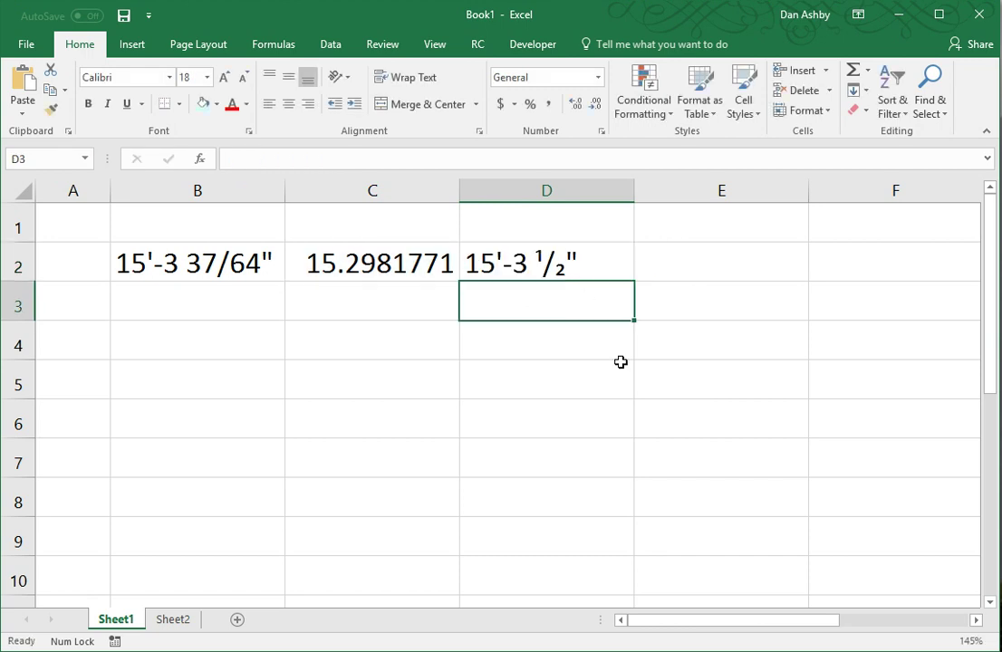
Change D2's precision to 1 for 15'-4", then clear D2
left_click(607, 269)
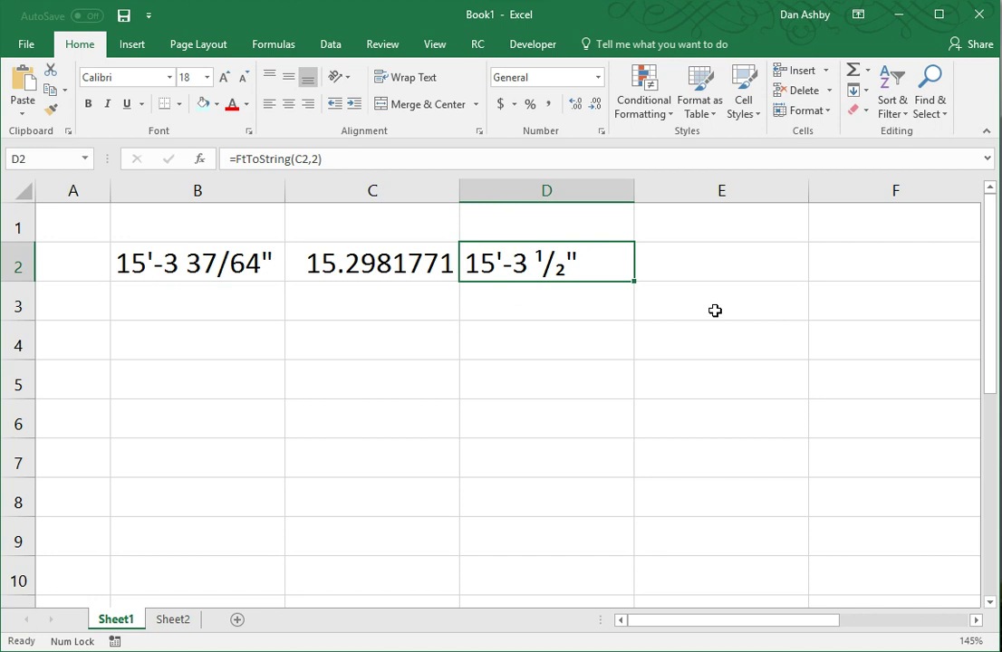
key("F2")
key("BackSpace")
key("BackSpace")
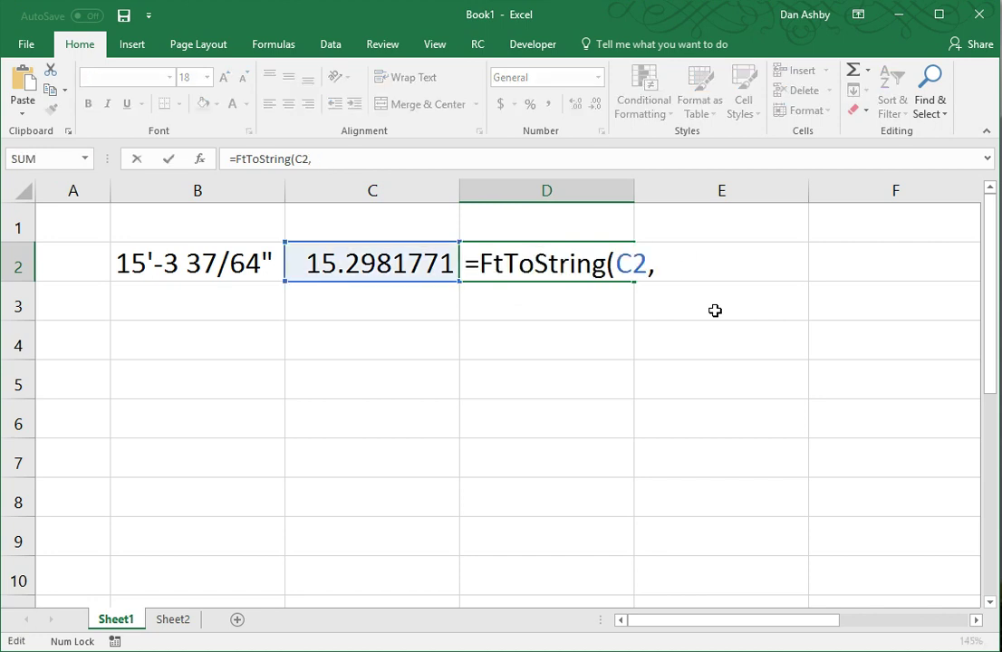
type("1)")
key("Return")
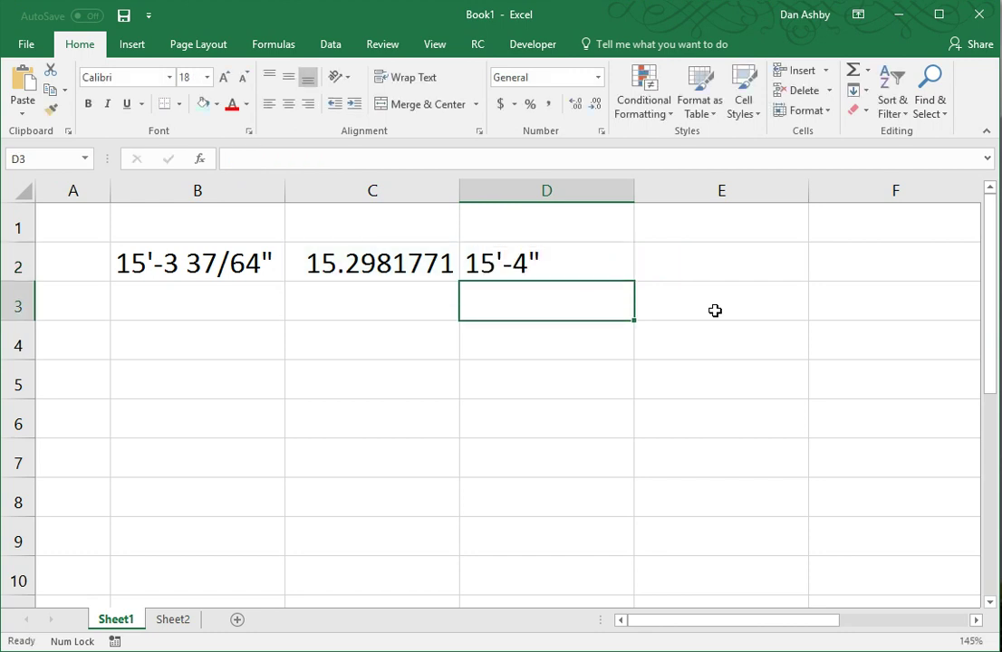
key("Up")
key("Delete")
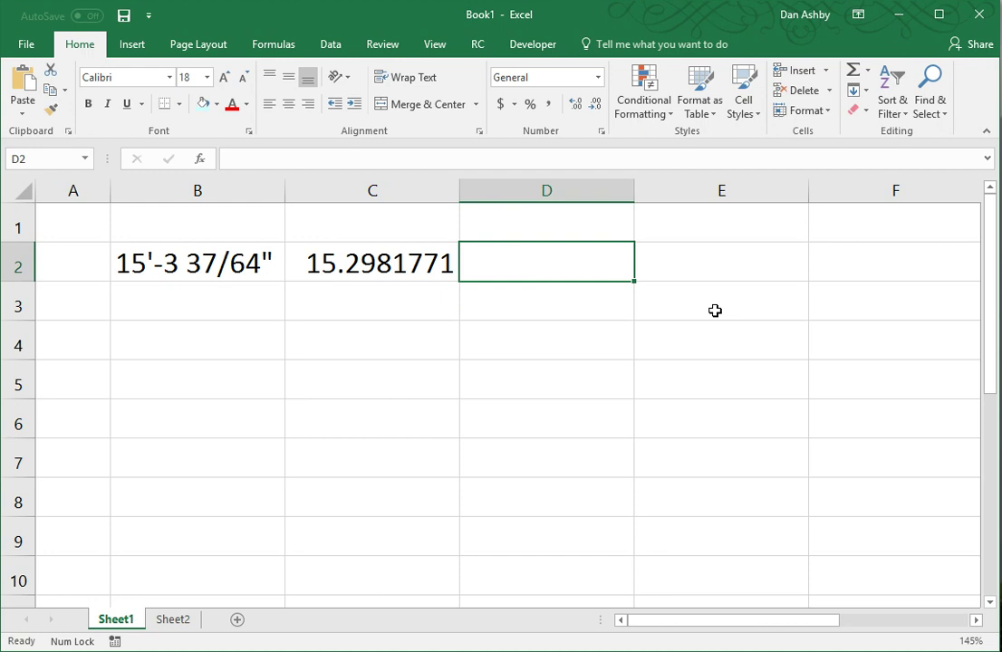
key("Left")
key("F2")
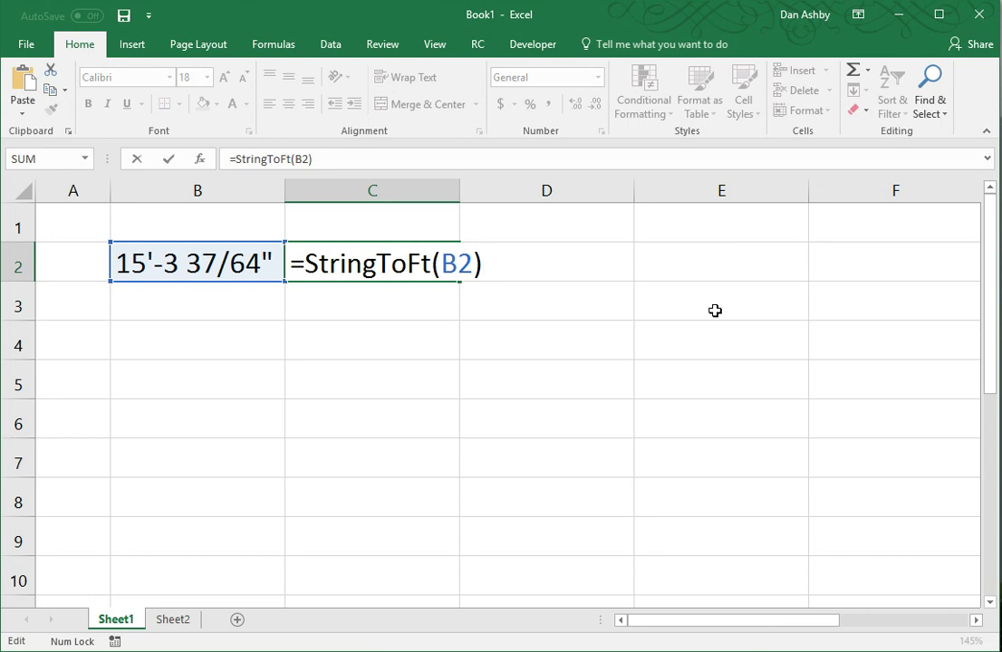
key("ctrl+Return")
key("Left")
key("F2")
key("BackSpace")
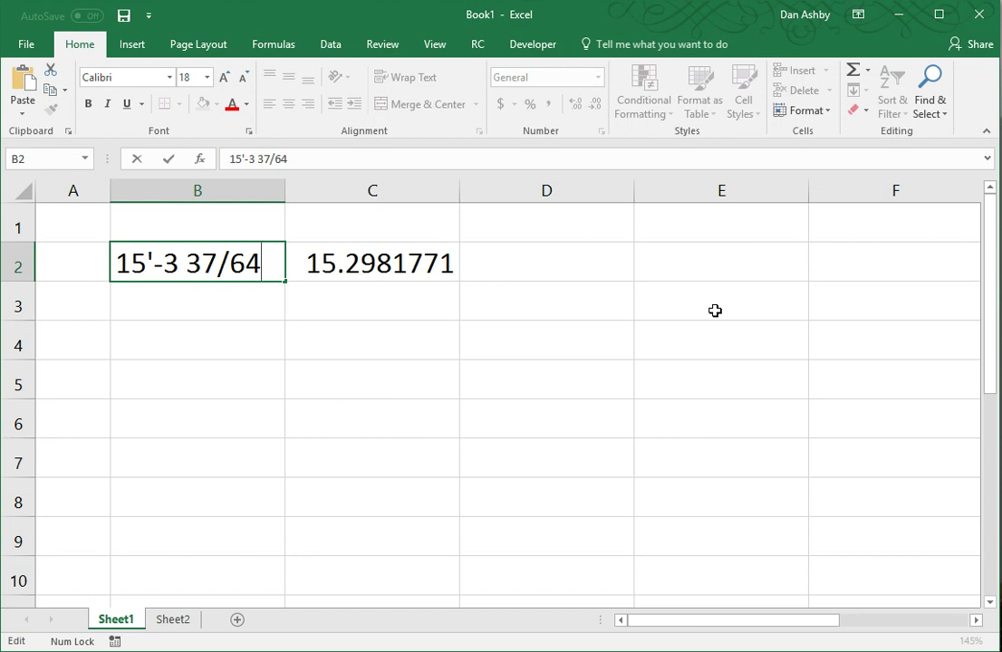
key("Return")
key("ctrl+z")
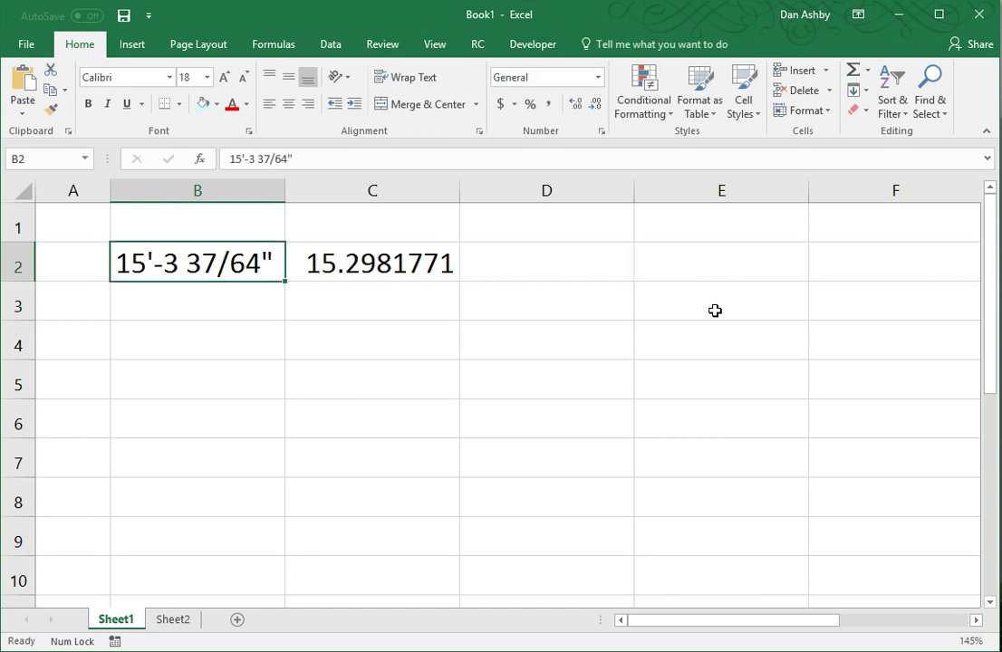
key("F2")
key("Left")
key("Left")
key("Left")
key("Left")
key("Left")
key("Left")
key("Left")
key("Left")
key("Left")
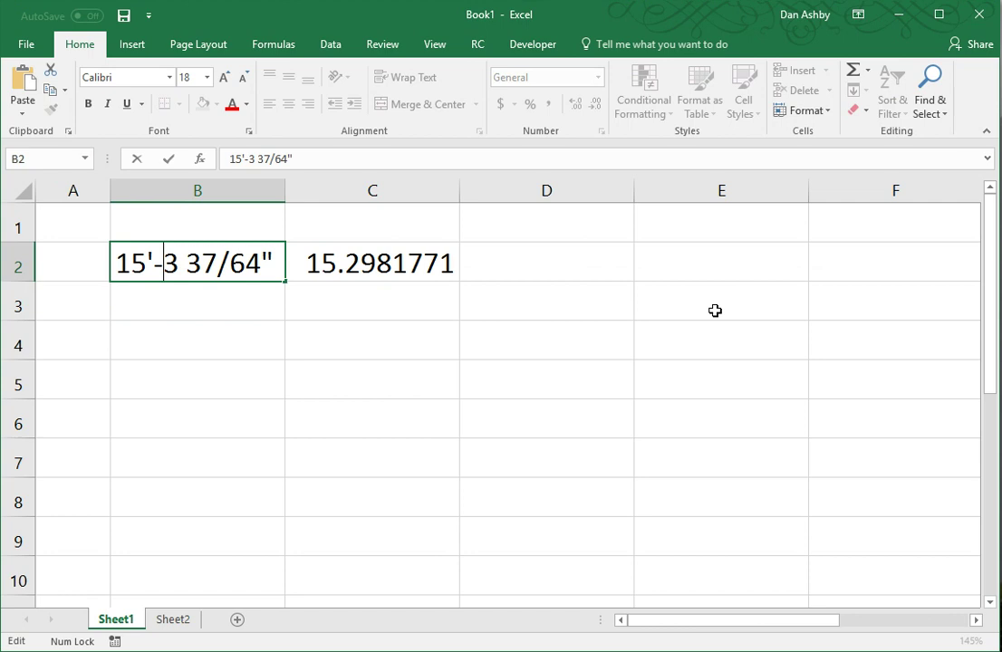
key("shift+Right")
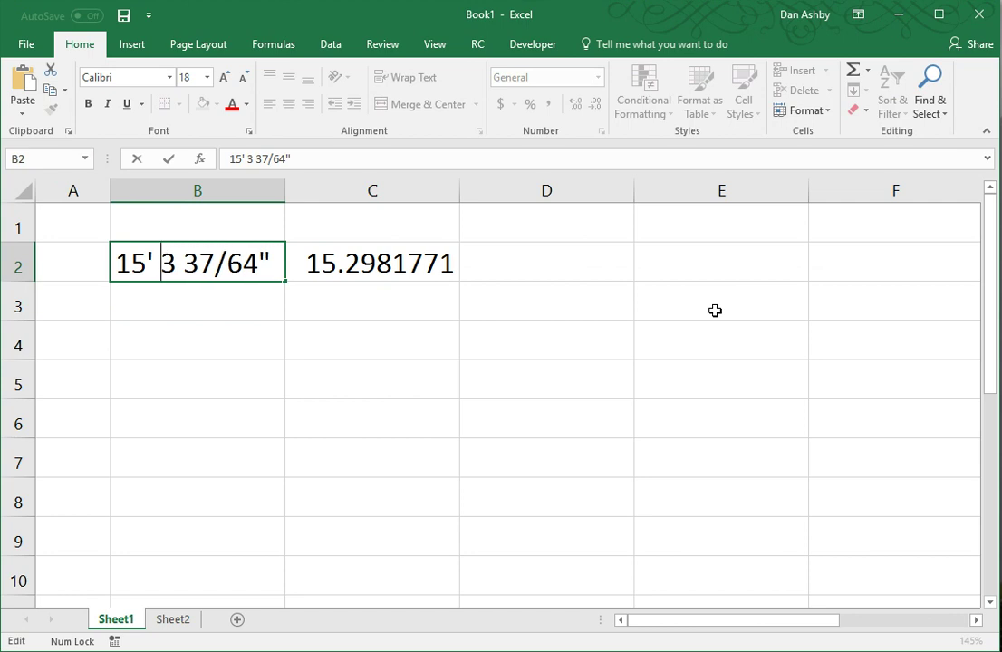
key("Return")
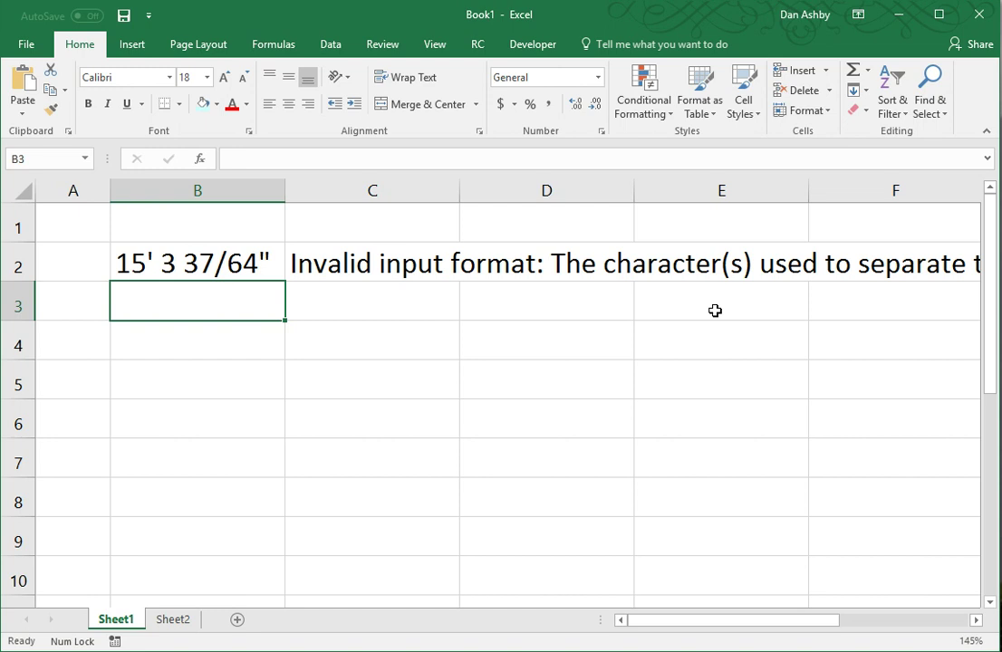
key("Up")
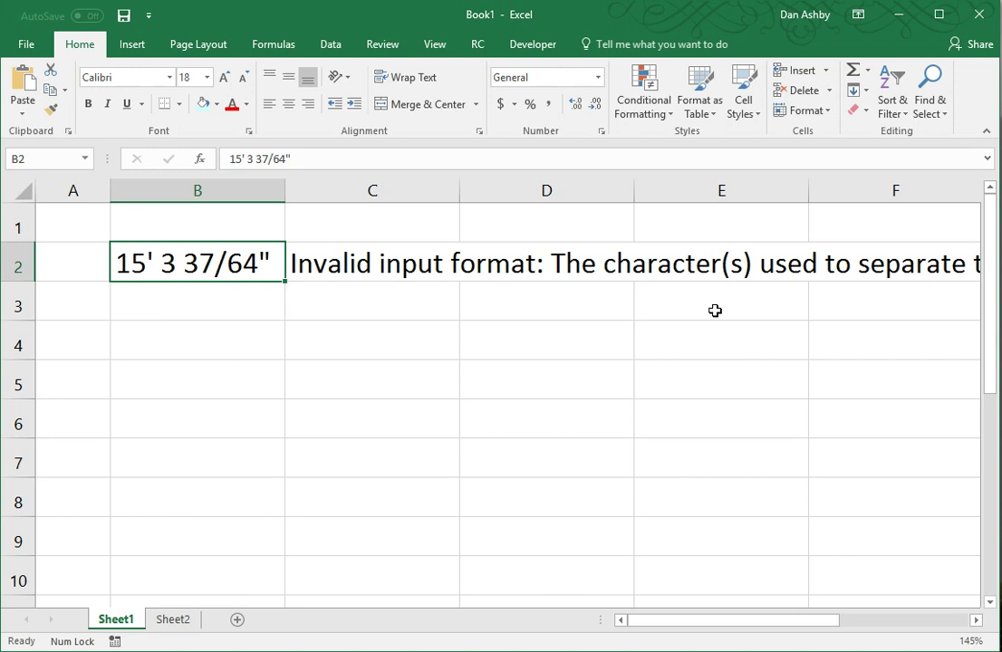
type("15'-3 37/64\"")
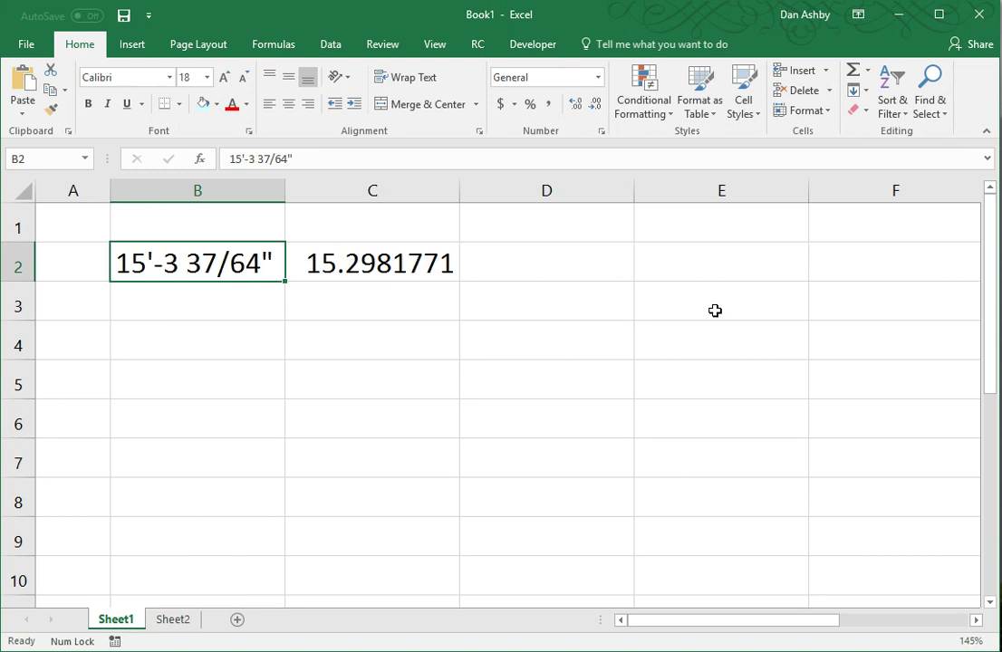
key("Right")
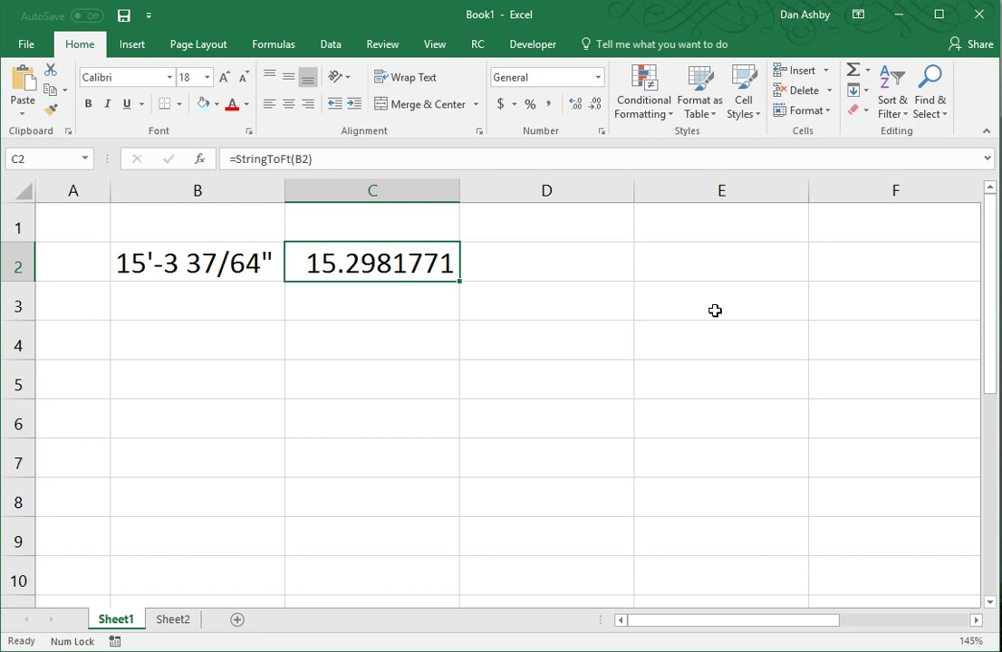
key("Right")
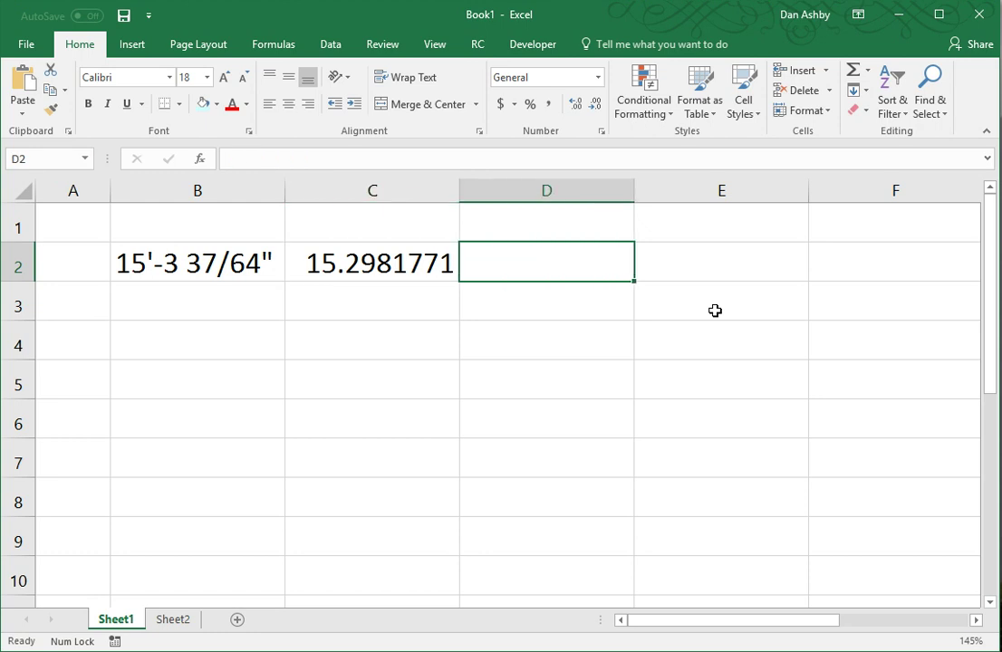
Enter =FtToString(C2) in D2 using the function autocomplete
type("=")
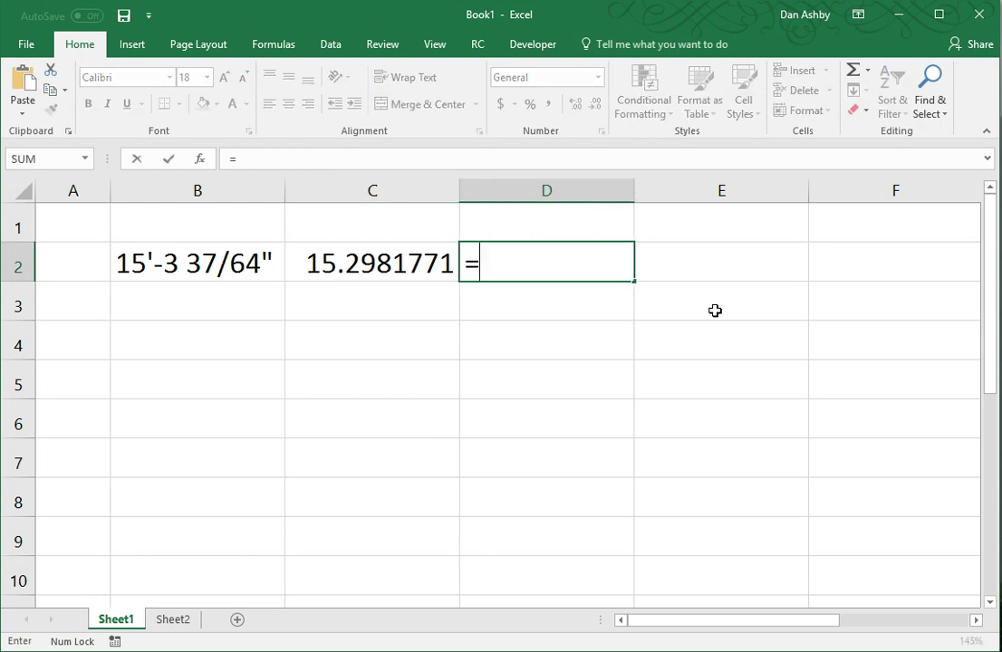
type("ftto")
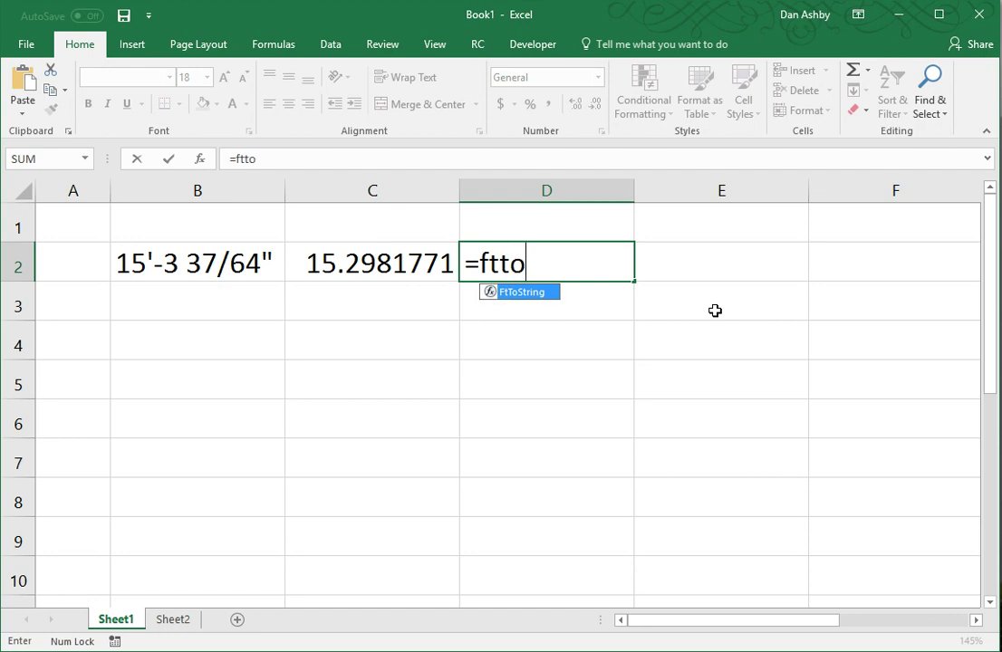
key("Tab")
key("Left")
type(")")
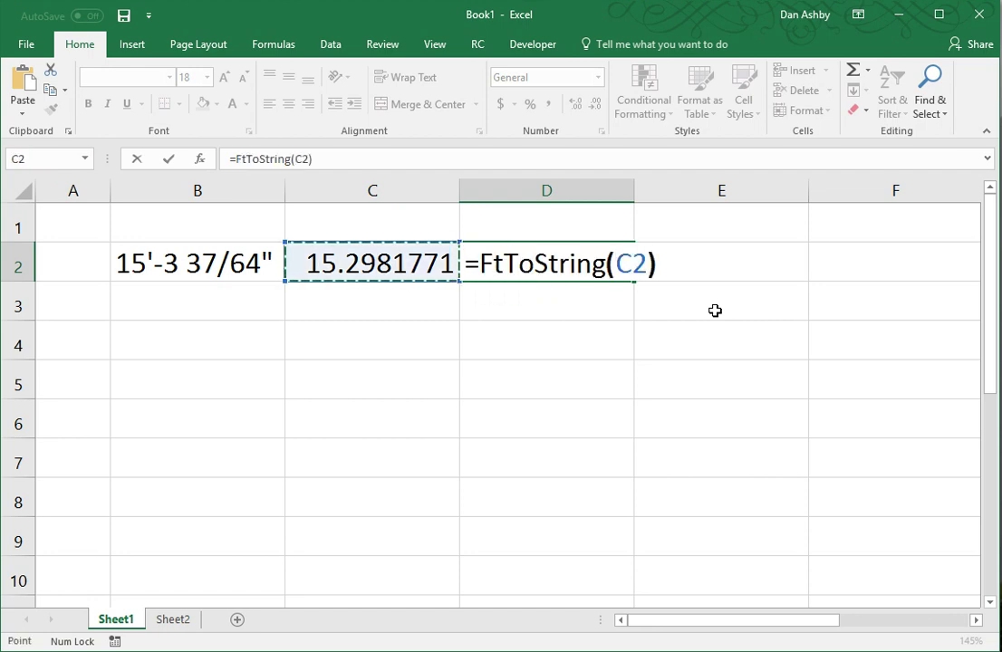
key("Return")
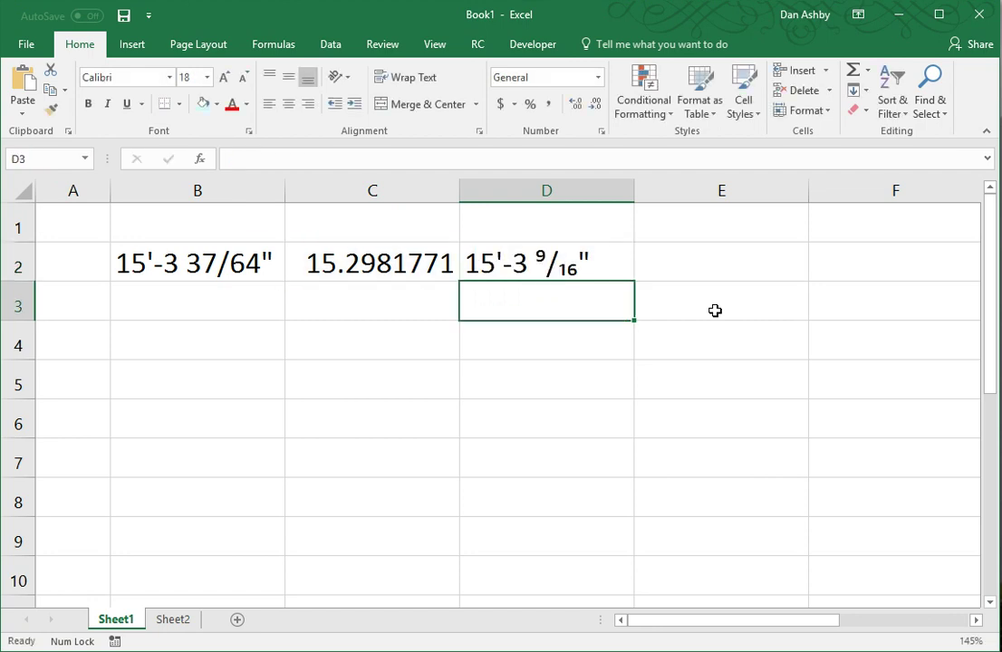
Add 64 as D2's precision argument so it shows 15'-3 37/64", matching B2
key("Up")
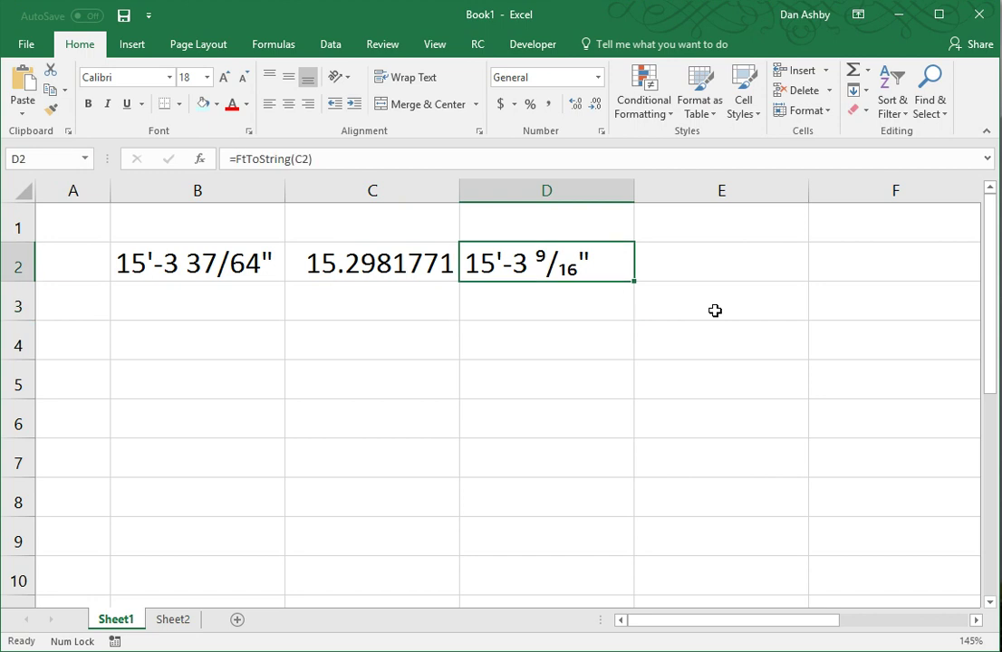
key("F2")
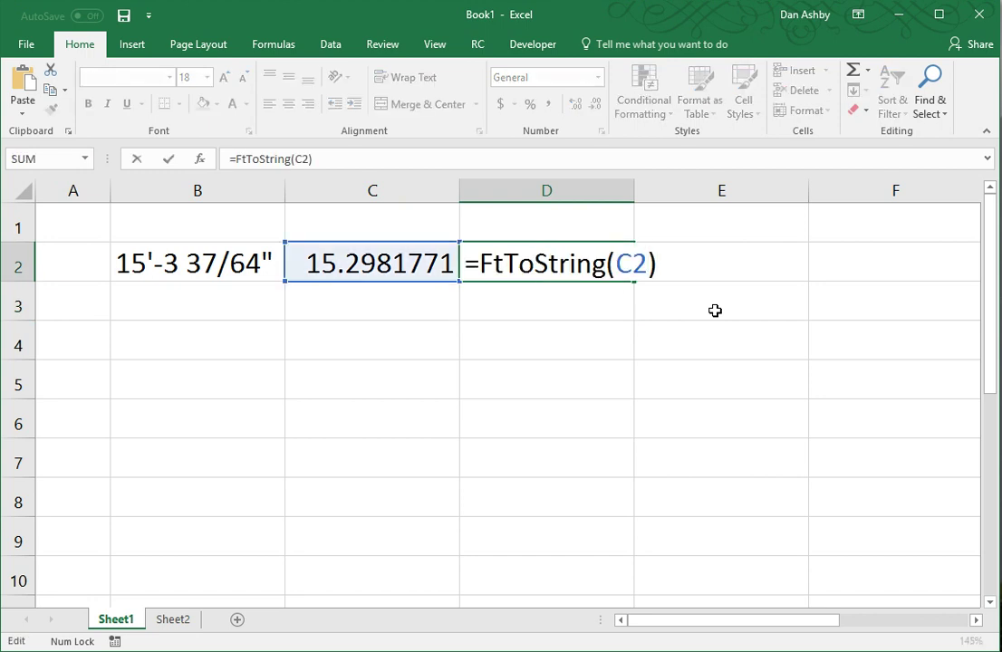
type(",64")
key("Return")
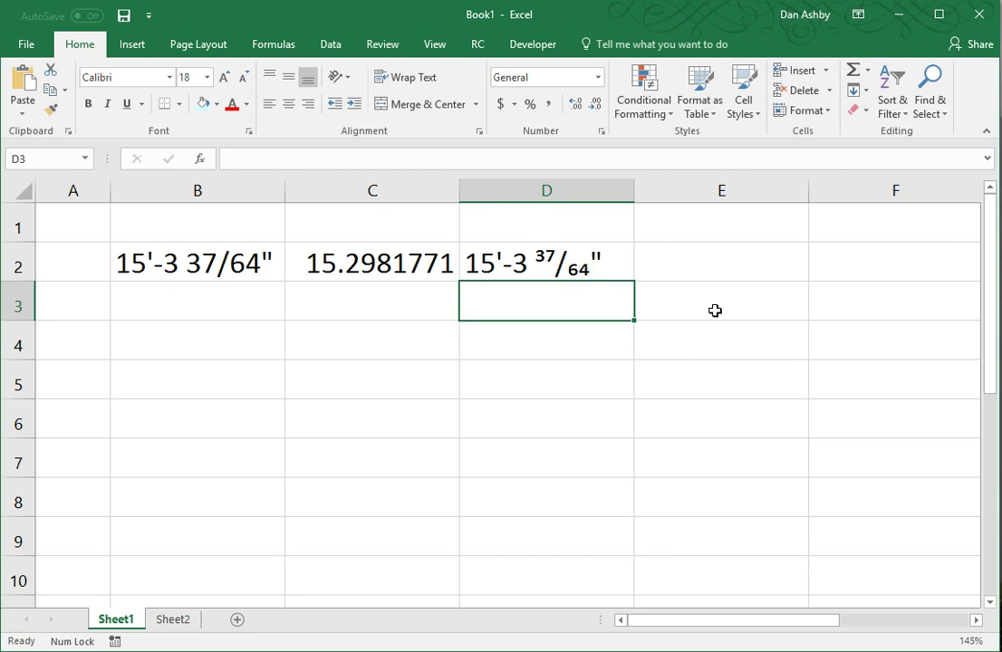
key("Up")
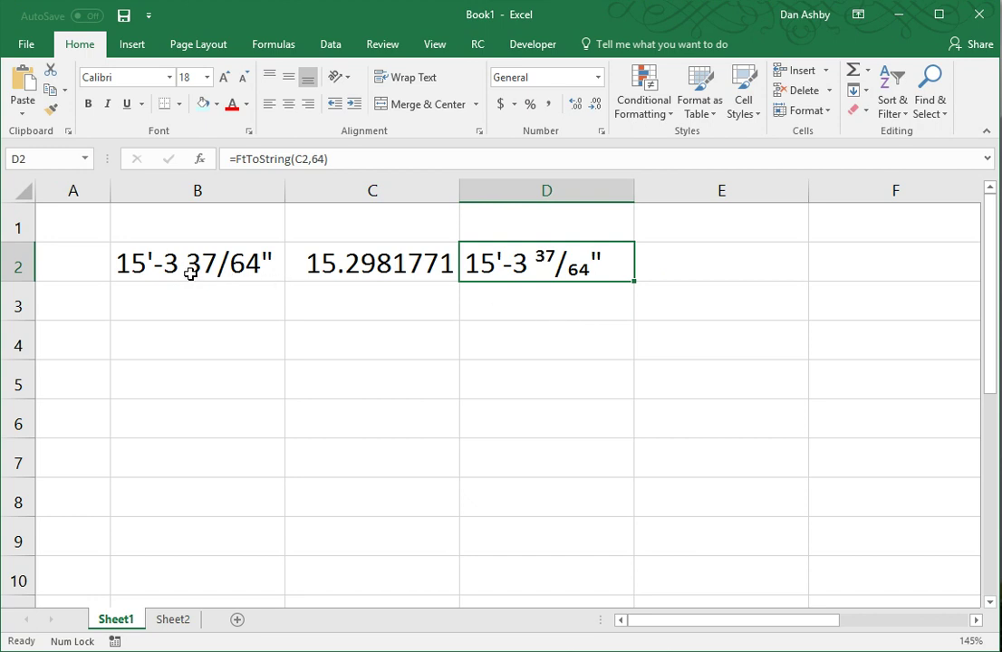
left_click(156, 274)
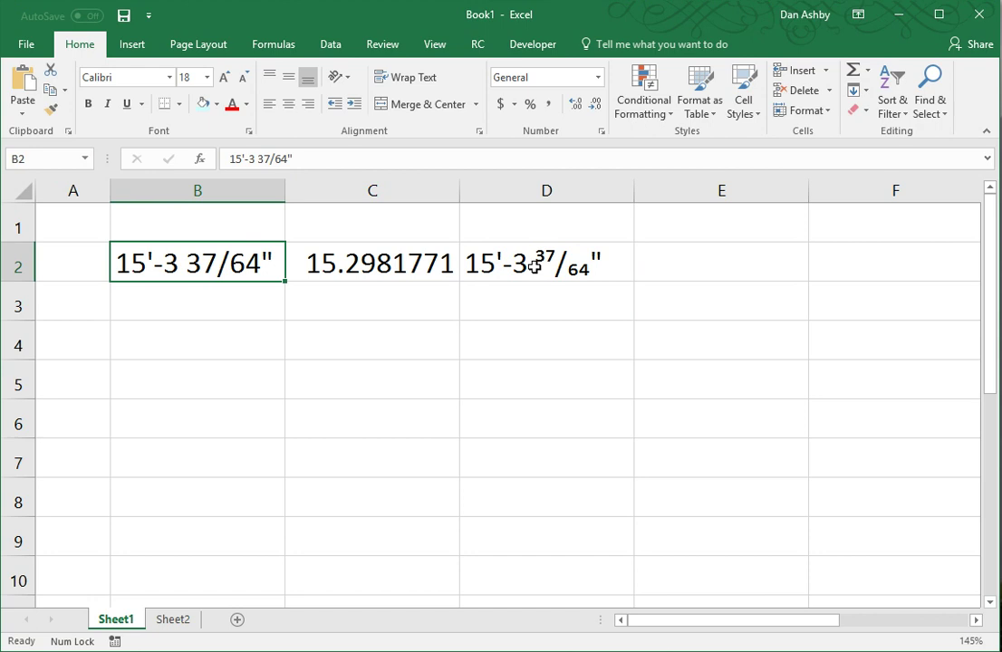
left_click(578, 265)
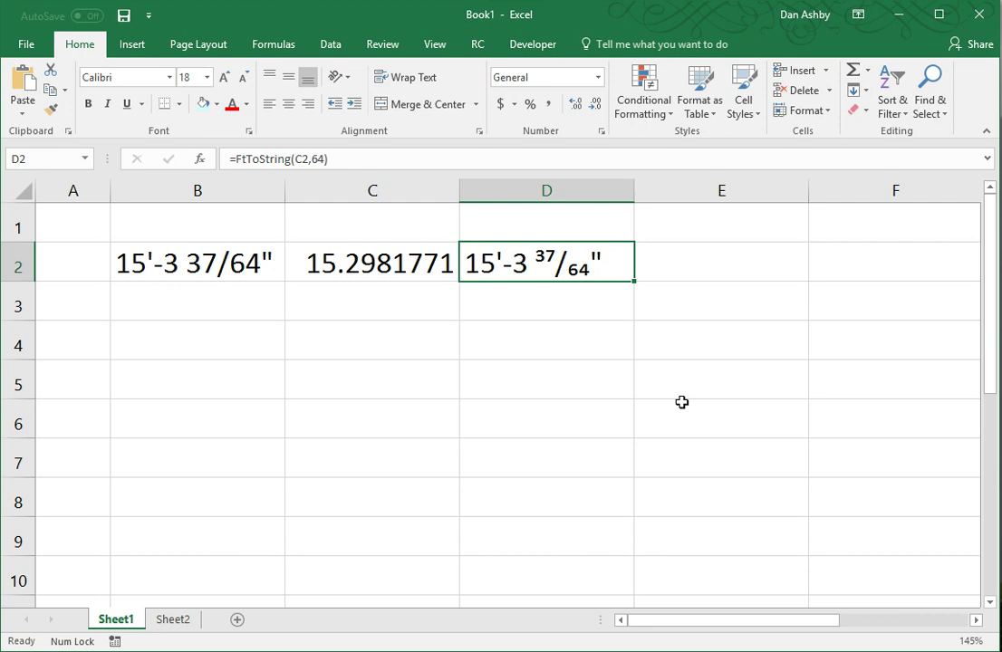
Change D2 to =FtToString(C2,64,0), still returning 15'-3 37/64"
key("F2")
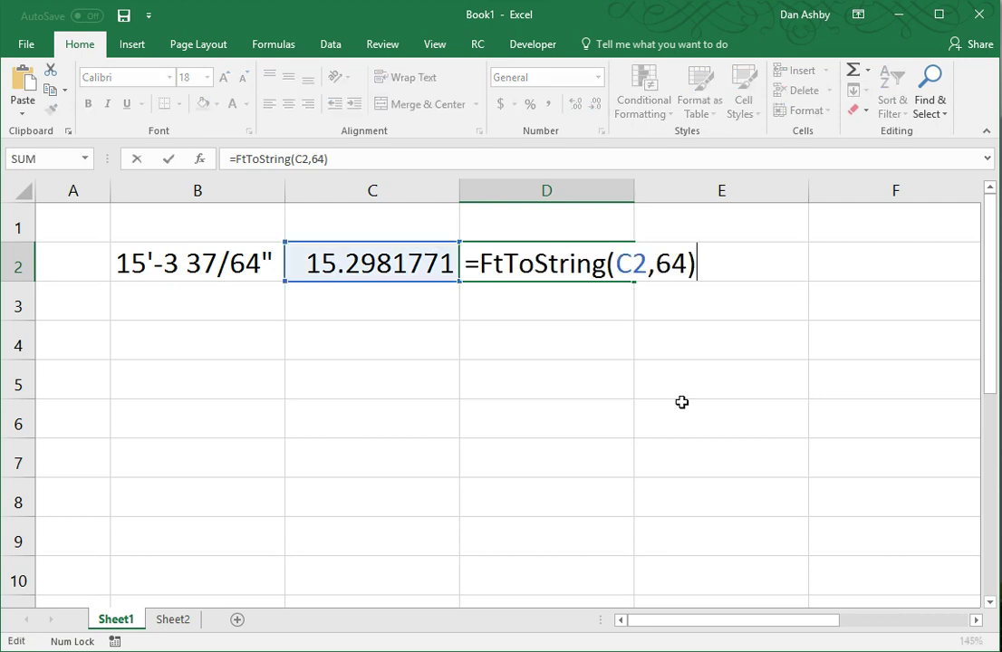
key("BackSpace")
type(",0")
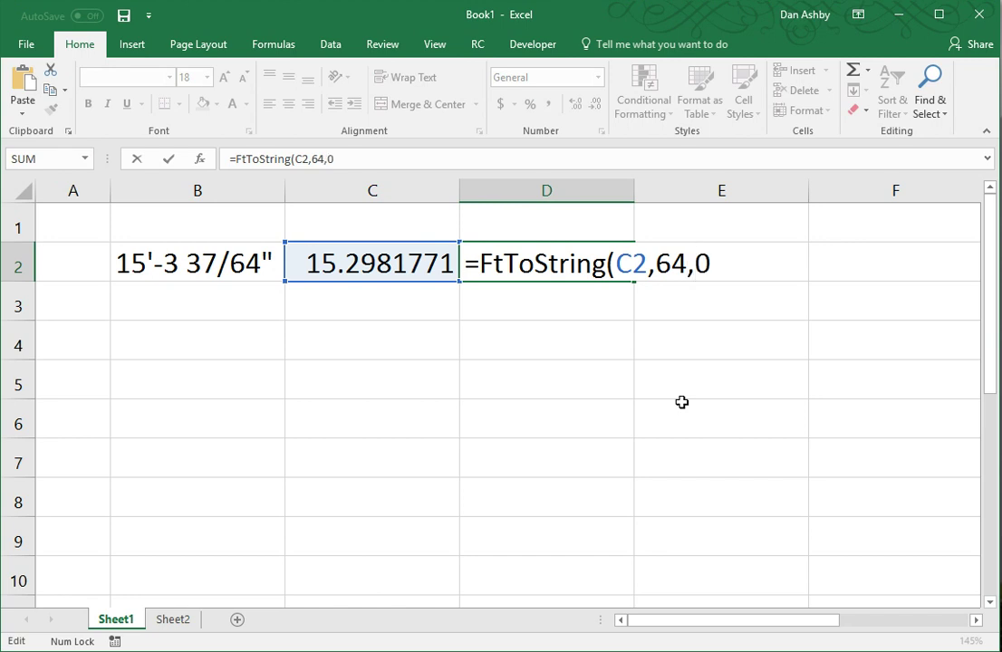
type(")")
key("Return")
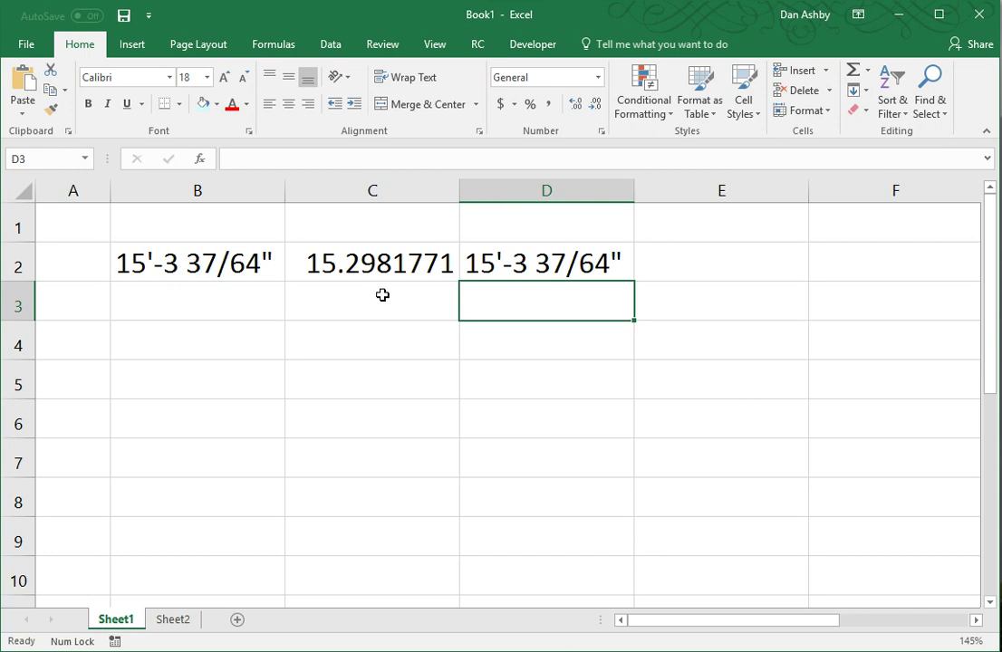
Remove the m_FeetInches module from the VBA project without exporting it, then close the editor
key("alt+F11")
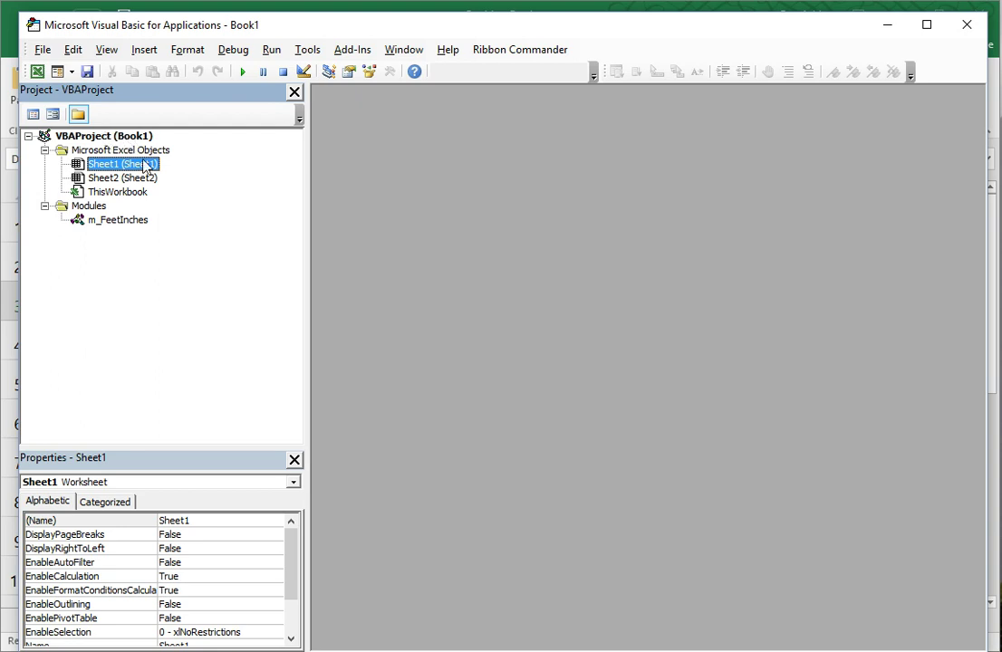
right_click(115, 222)
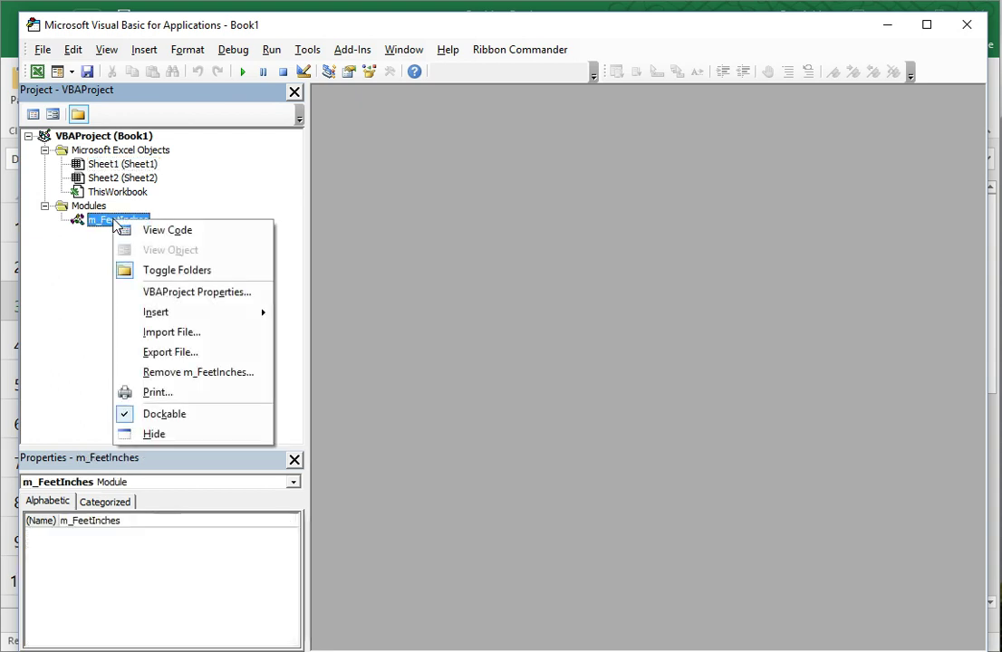
left_click(195, 373)
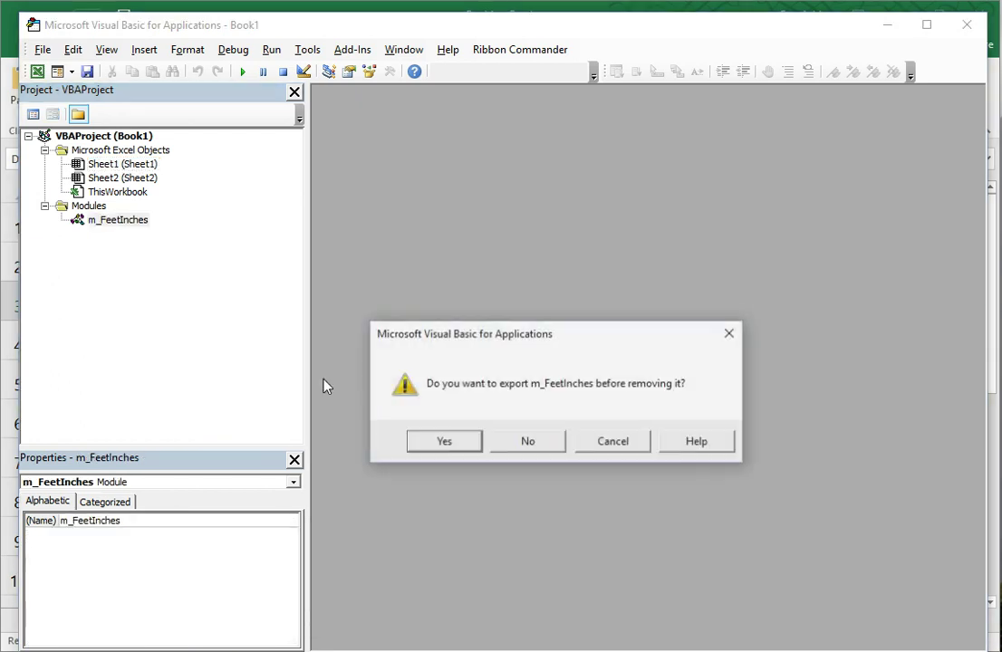
left_click(529, 444)
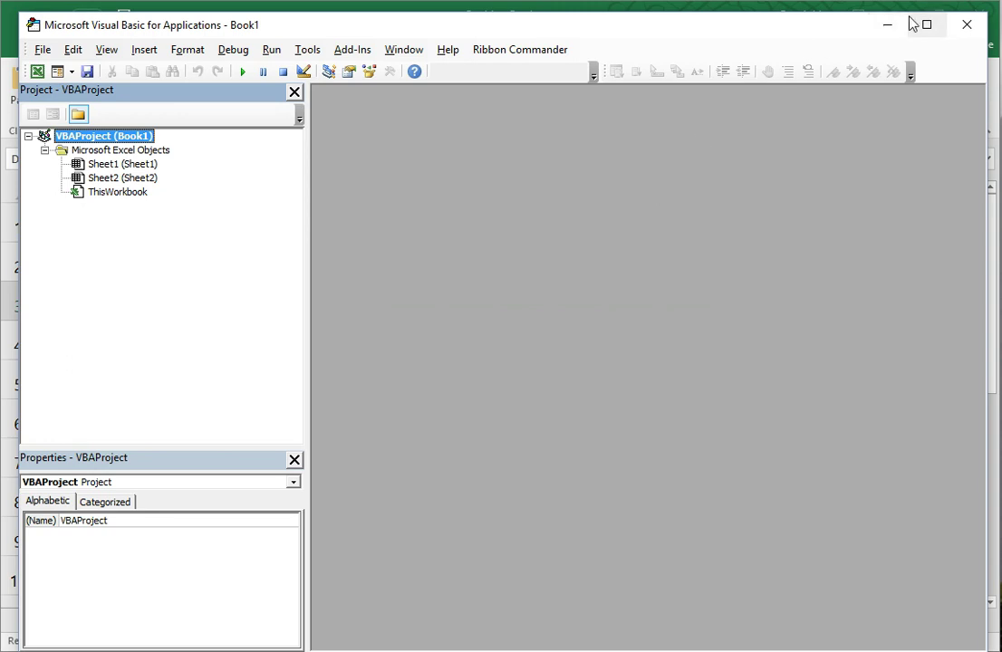
key("alt+q")
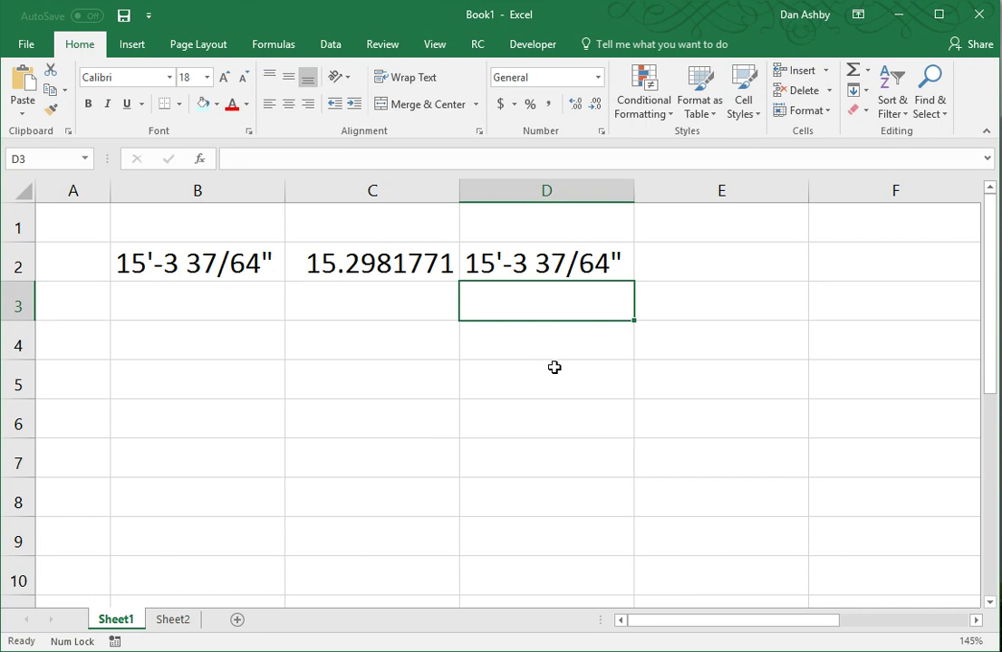
Recalculate the workbook with Ctrl+Alt+F9 and check that C2 and D2 now show #NAME?
key("ctrl+alt+F9")
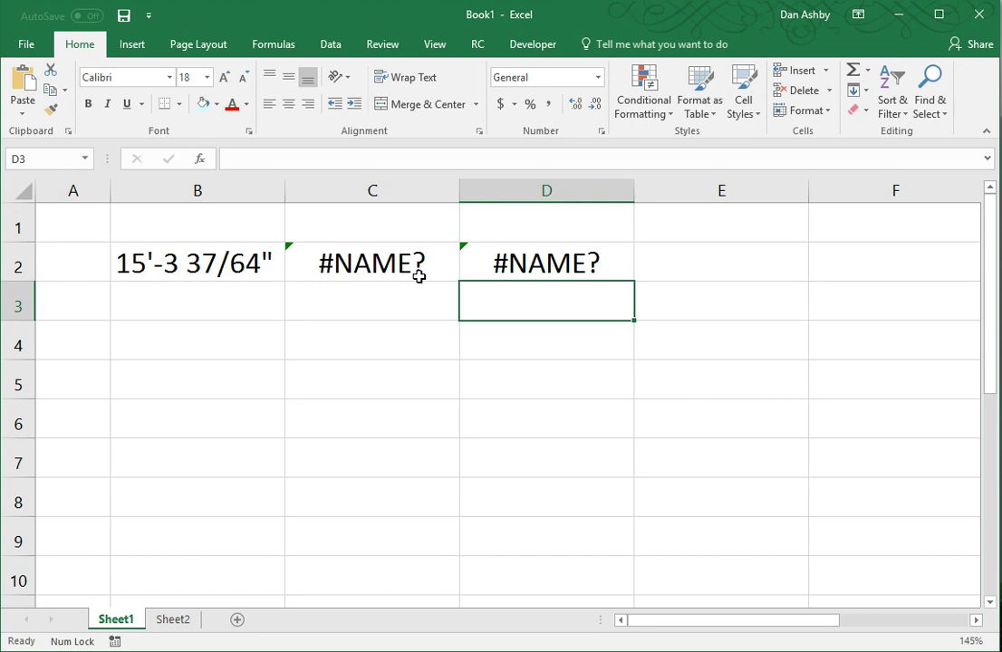
left_click(371, 268)
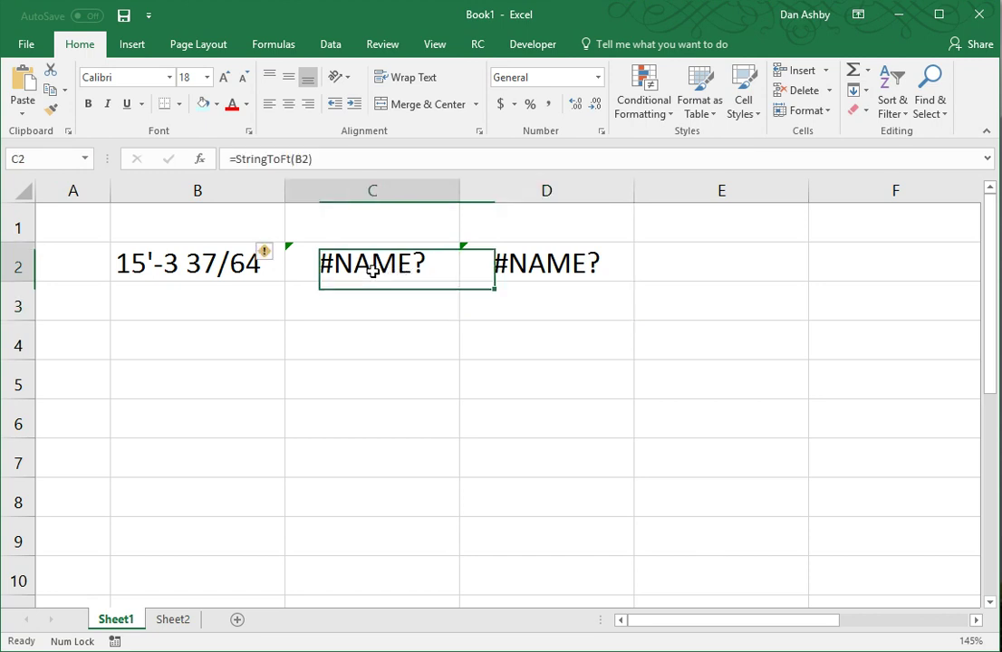
key("F2")
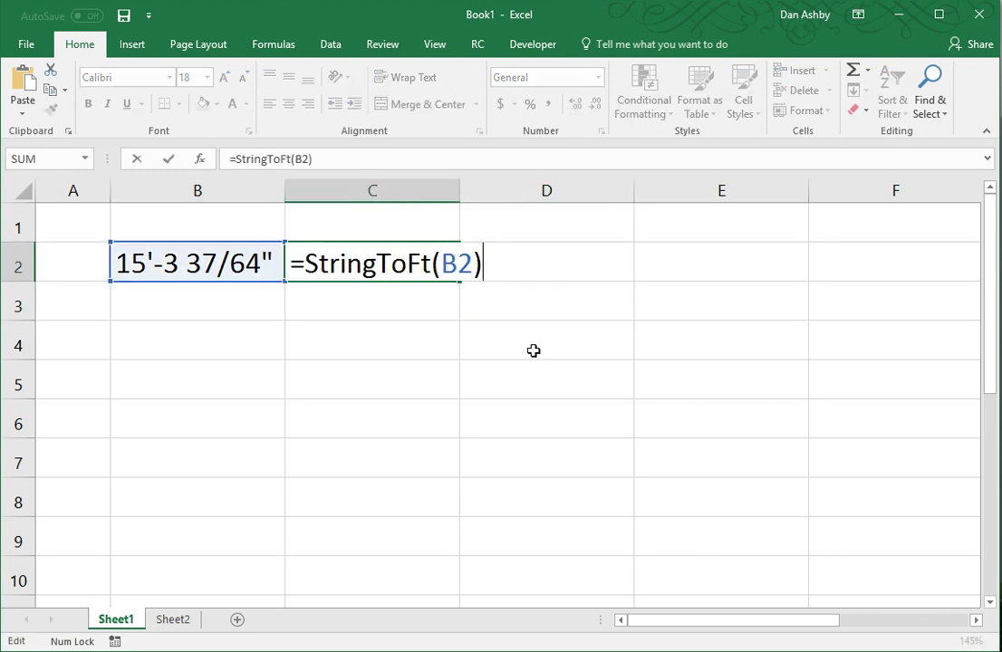
key("Escape")
key("Right")
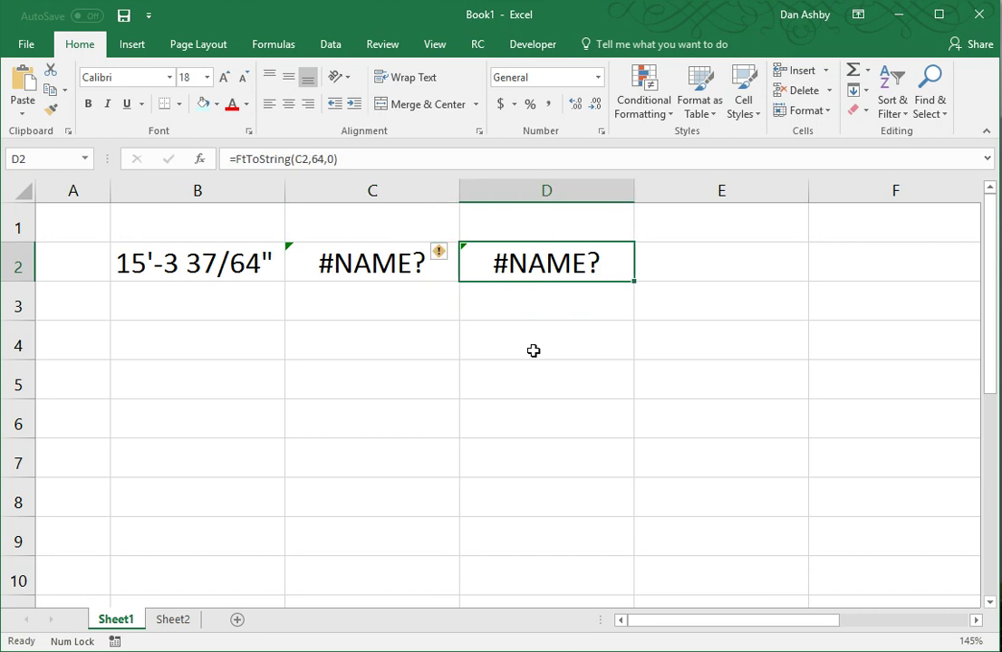
key("F2")
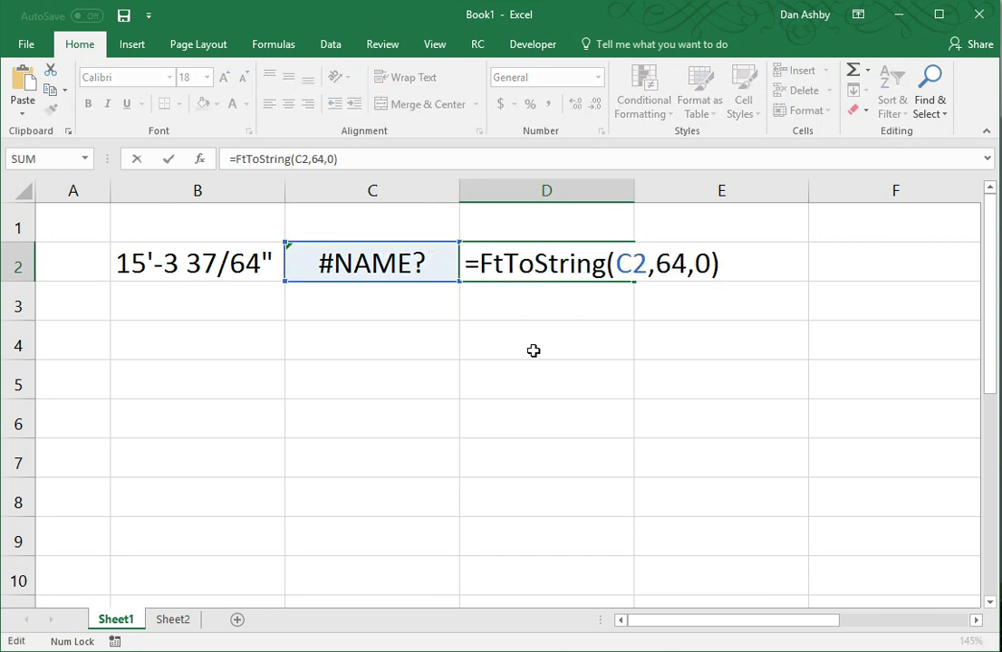
key("Escape")
key("Left")
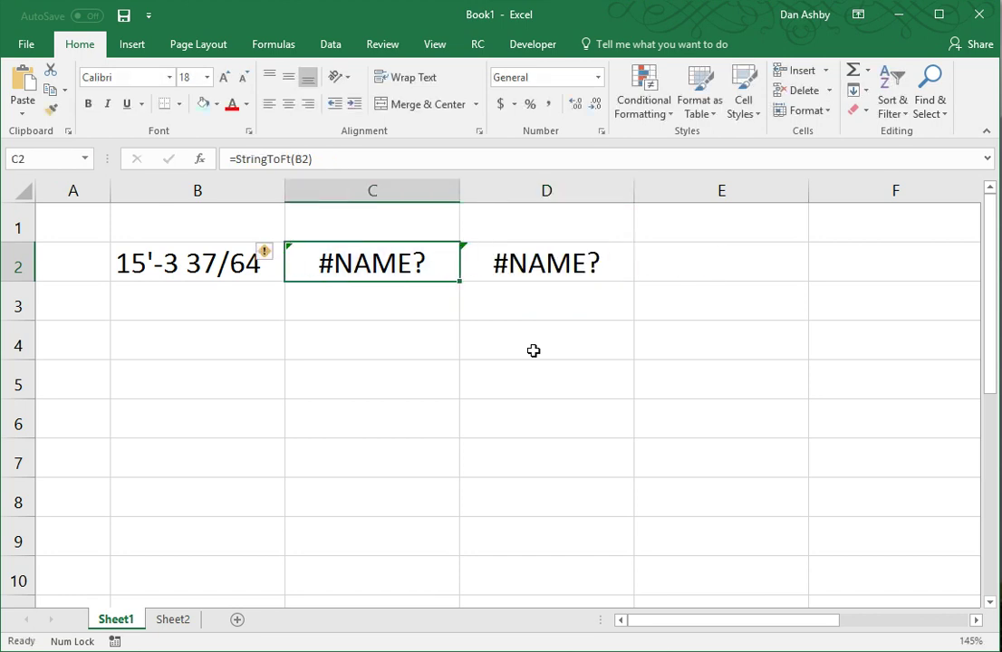
key("alt+F11")
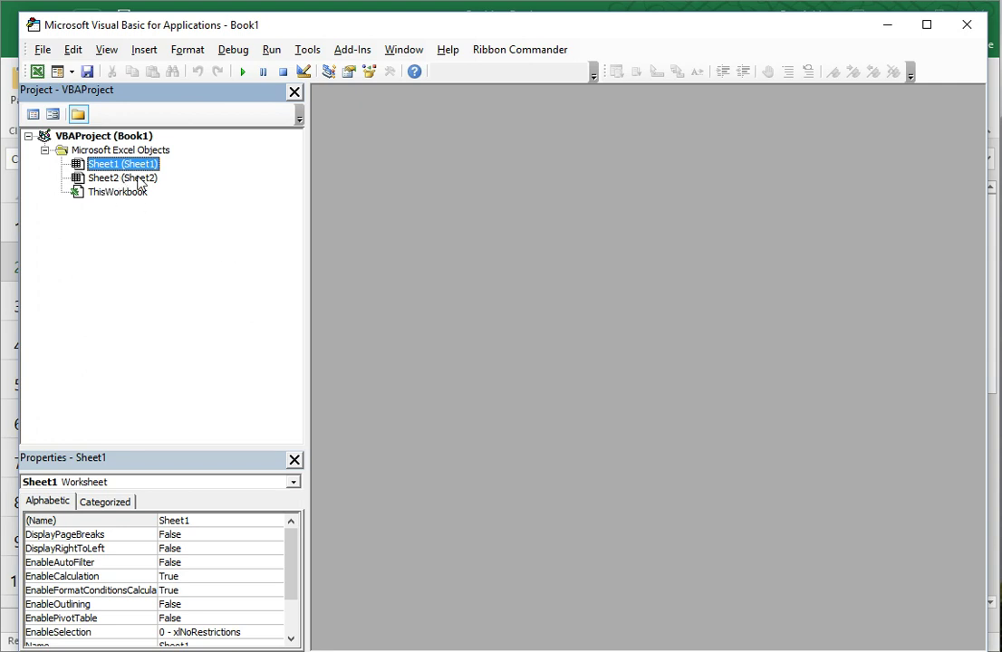
Import m_FeetInches.bas into the VBAProject (Book1)
right_click(109, 137)
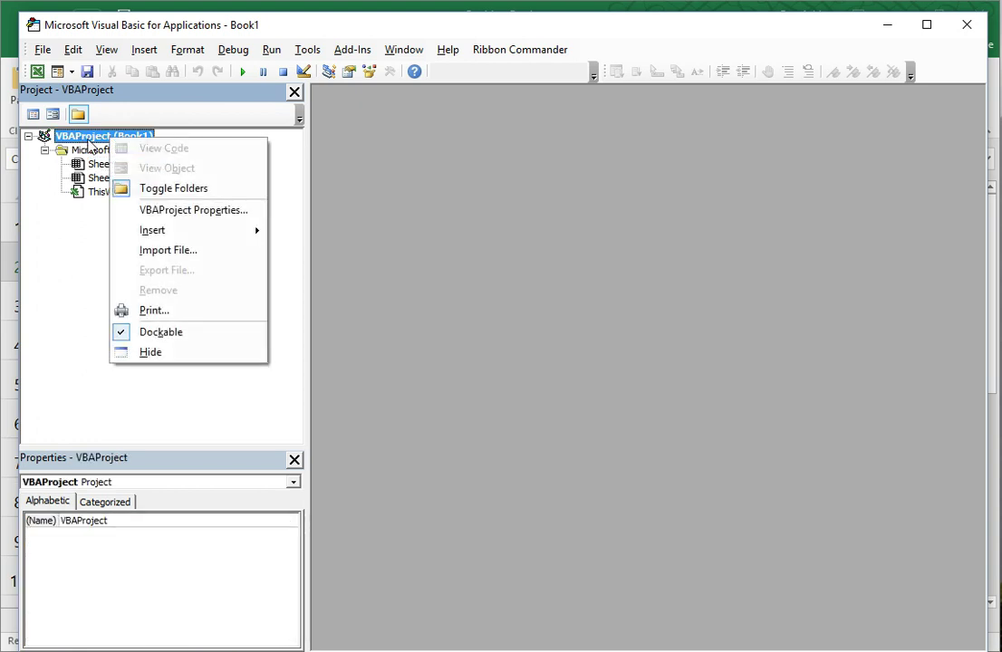
left_click(164, 255)
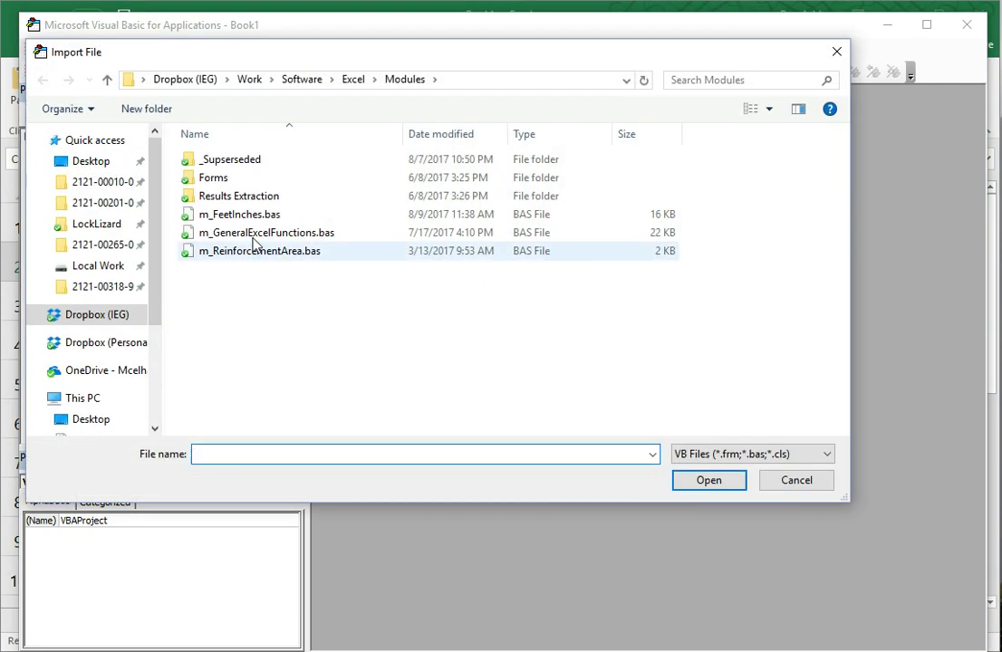
left_click(229, 217)
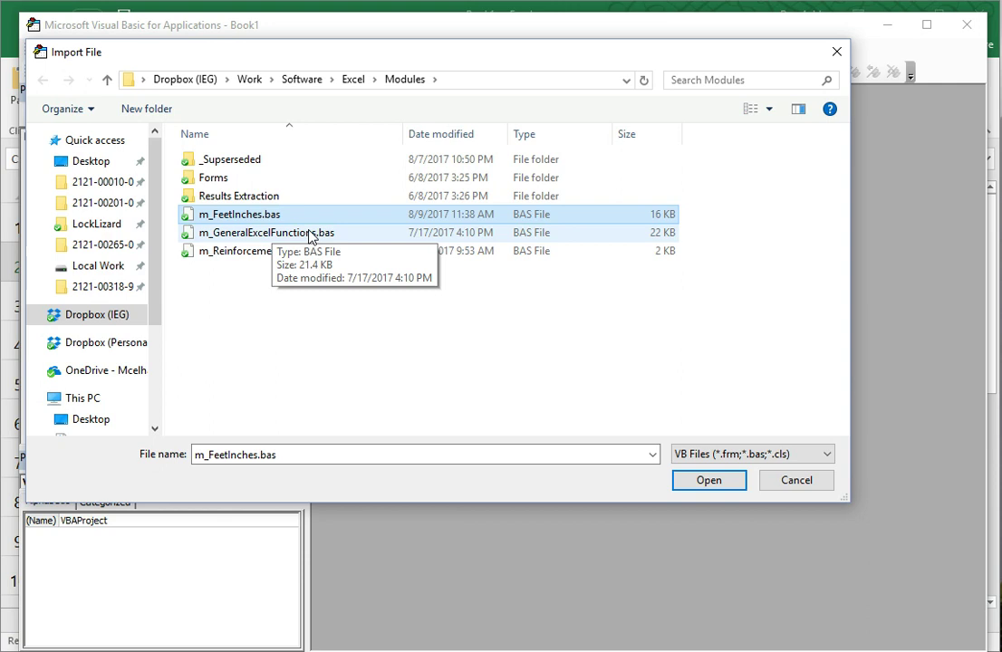
left_click(708, 482)
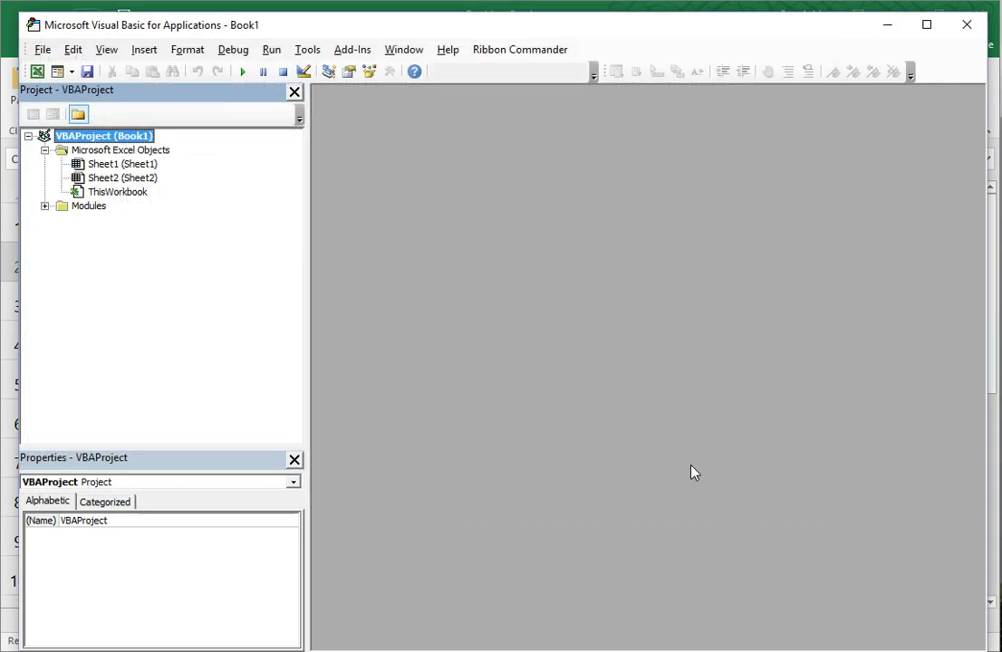
View the imported m_FeetInches module's code, then minimize the editor back to the sheet
left_click(44, 207)
double_click(119, 221)
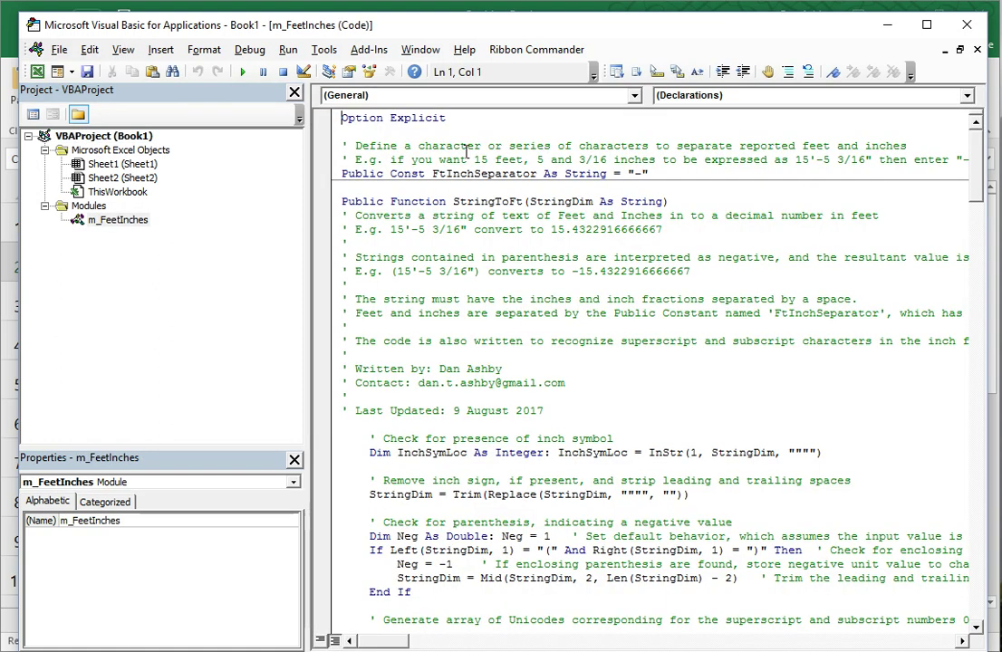
left_click_drag(357, 132, 694, 494)
left_click(605, 380)
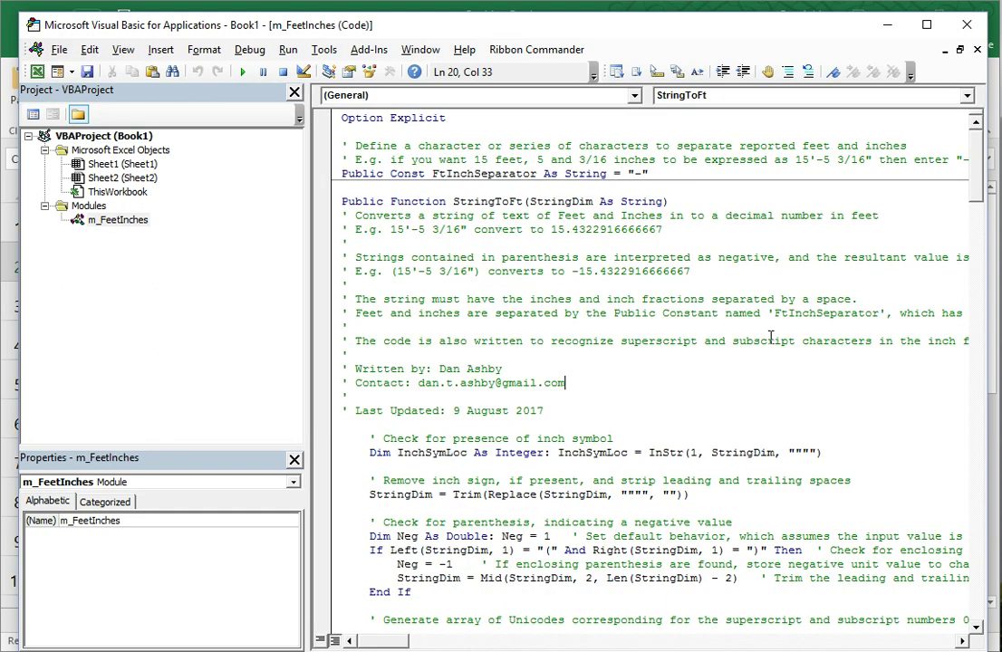
left_click(893, 27)
left_click(643, 339)
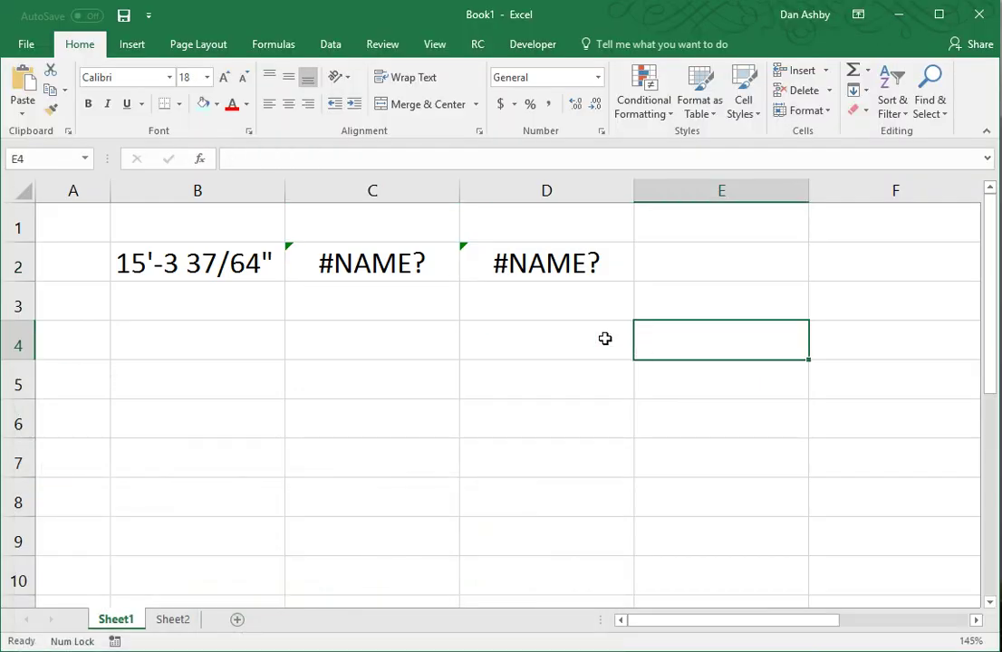
Force a full recalculation so C2 shows 15.2981771 and D2 shows 15'-3 37/64" again
key("ctrl+alt+F9")
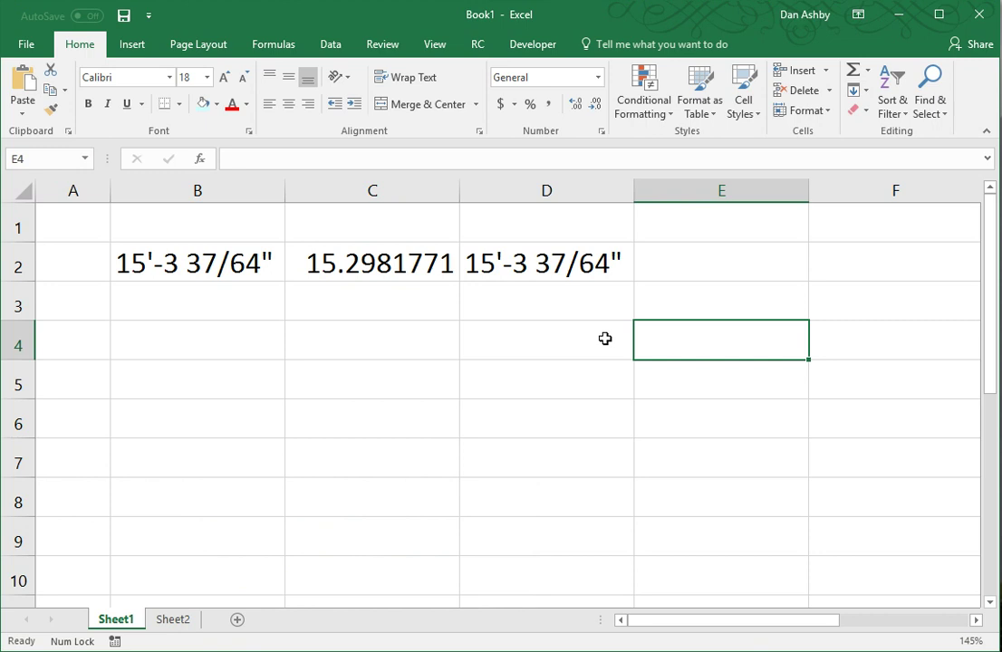